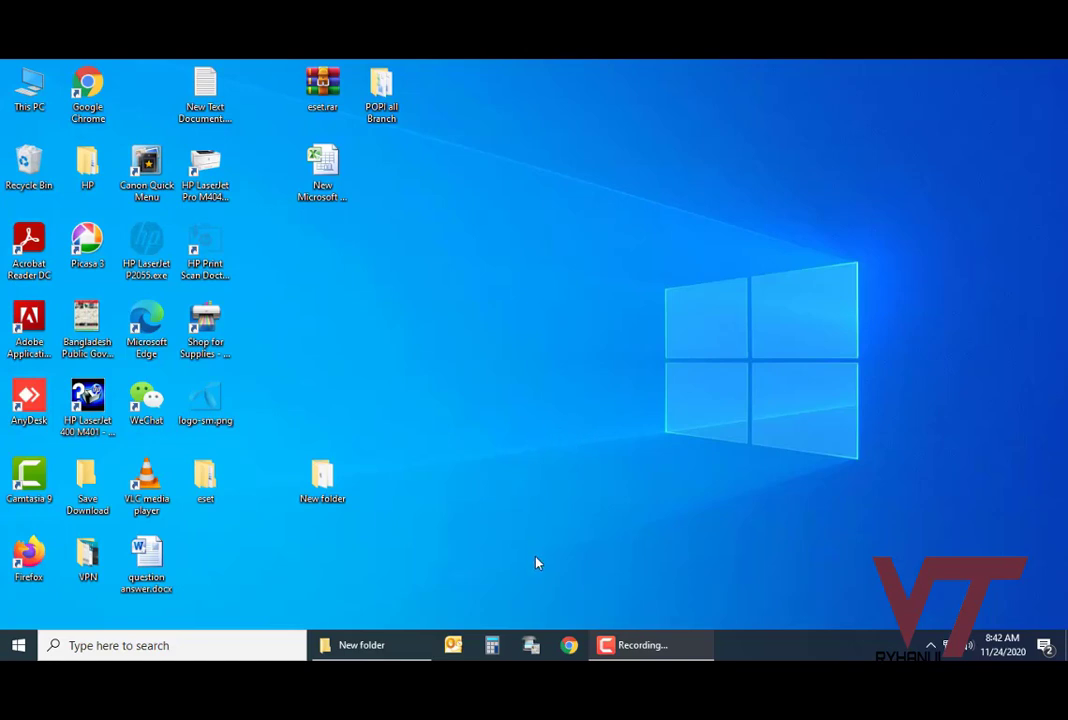
Search the web in Chrome for "canon lide 300 driver" and open Canon's CanoScan LiDE 300 Scanner Driver download page.
click(568, 647)
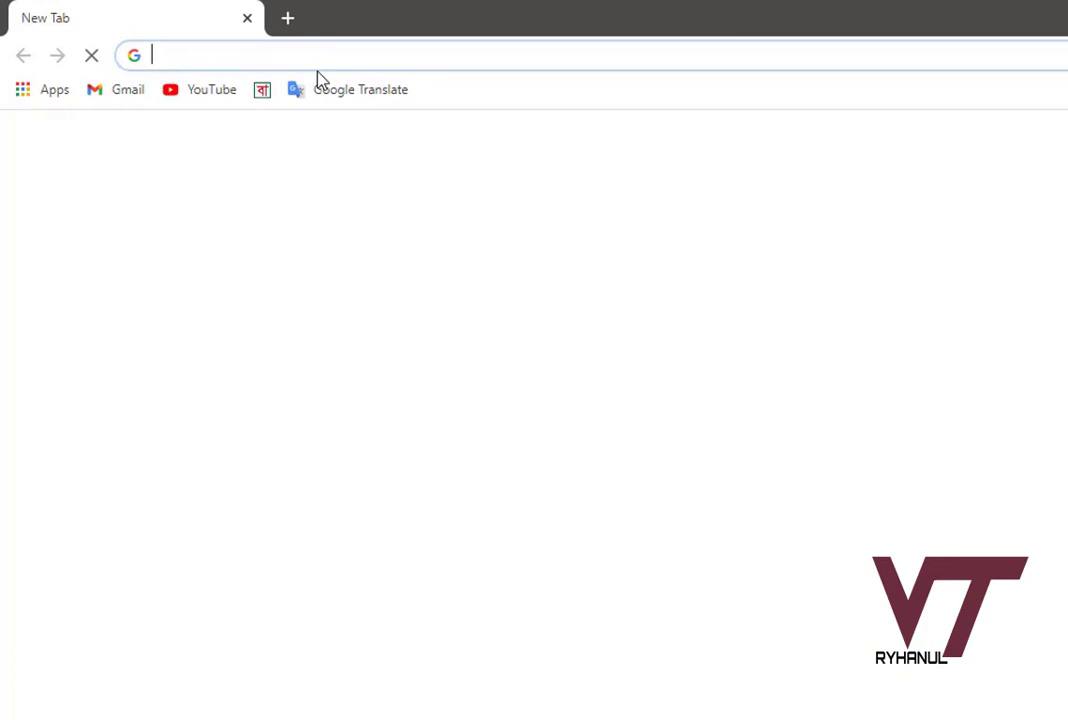
click(312, 47)
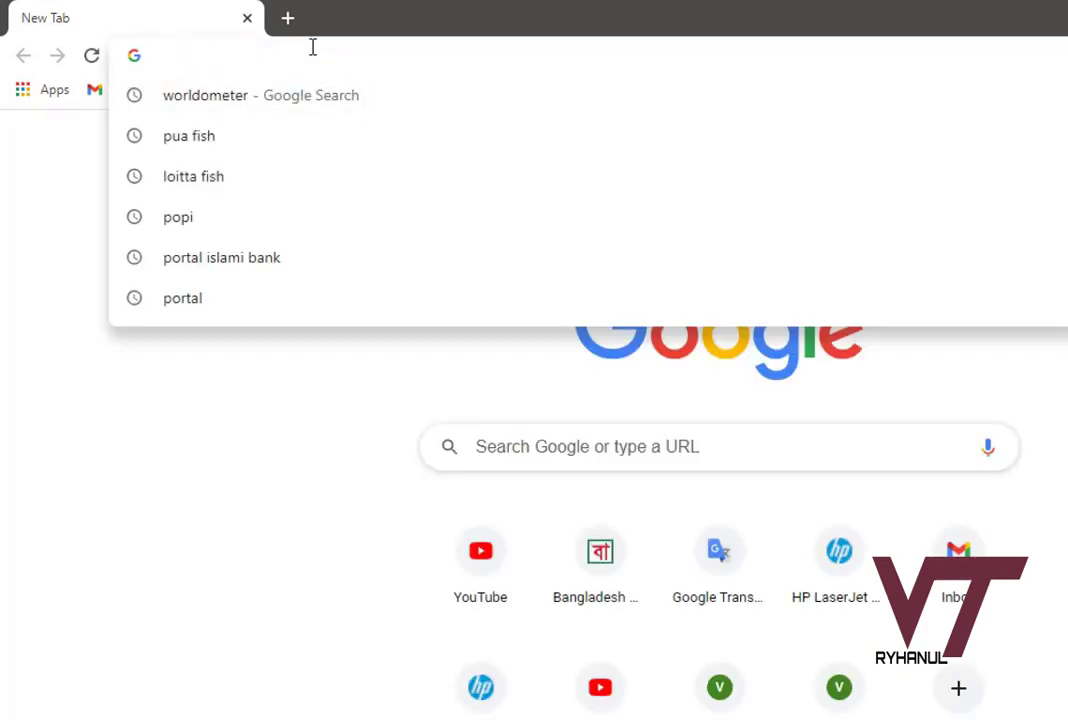
text(canon)
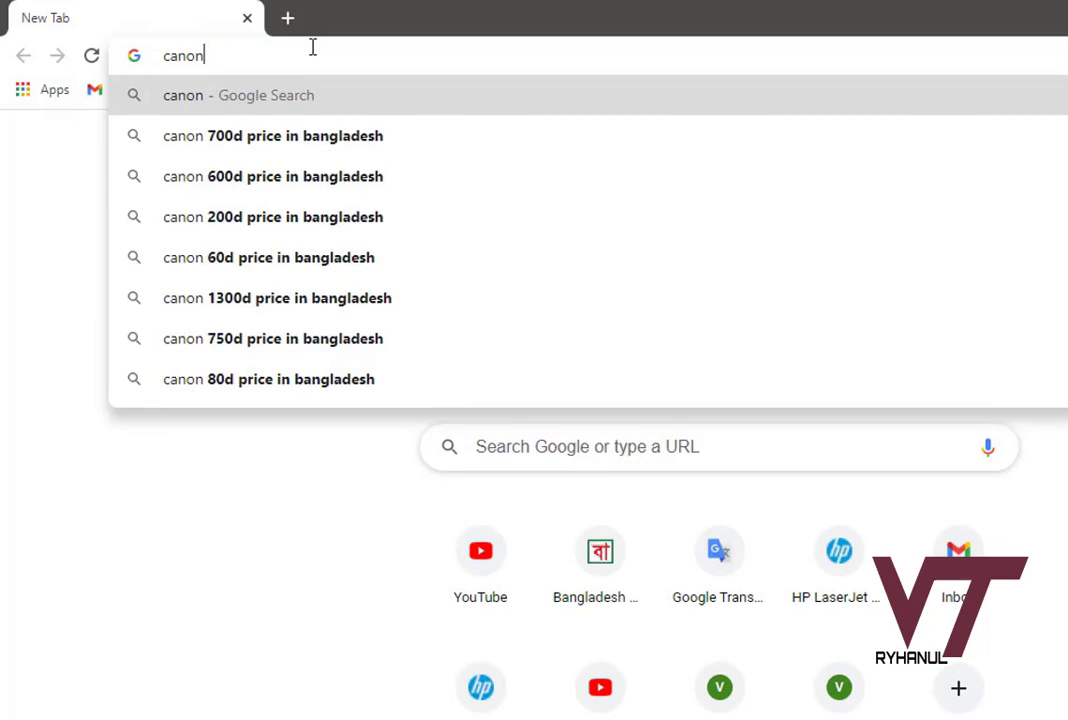
text( l)
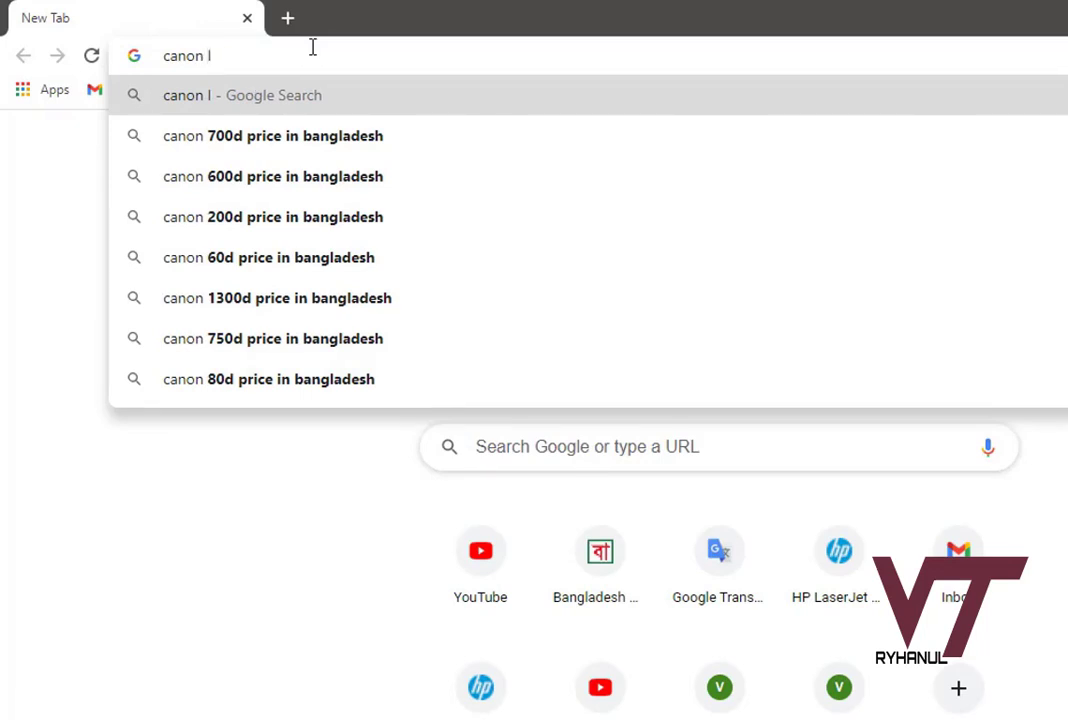
text(ide)
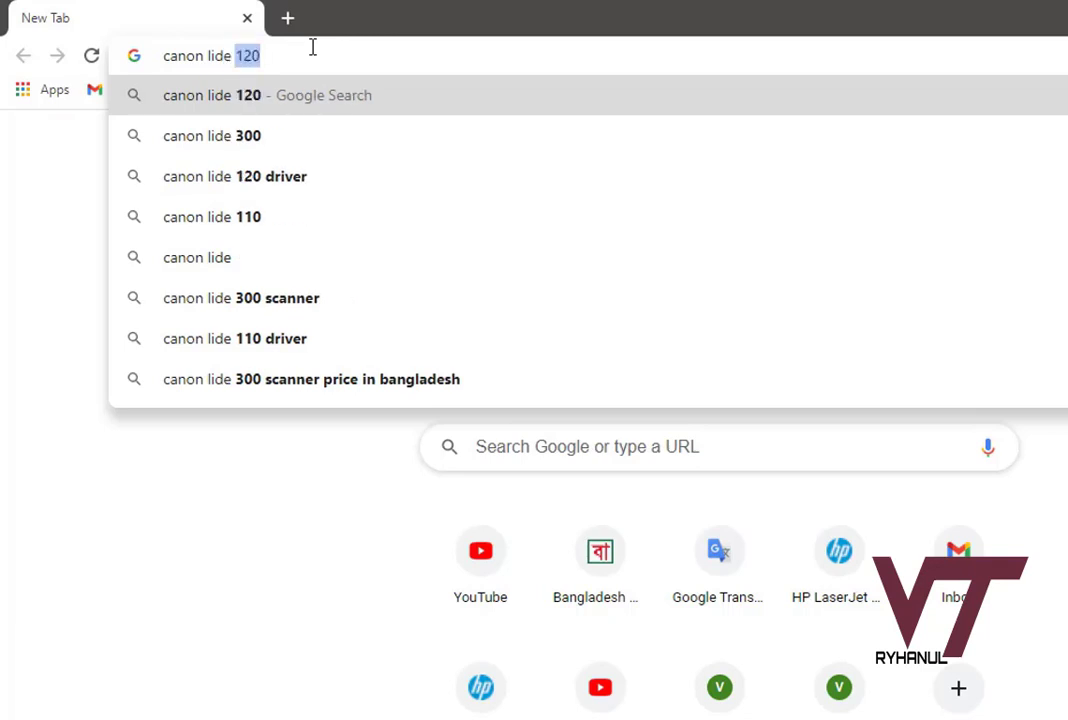
text( 300)
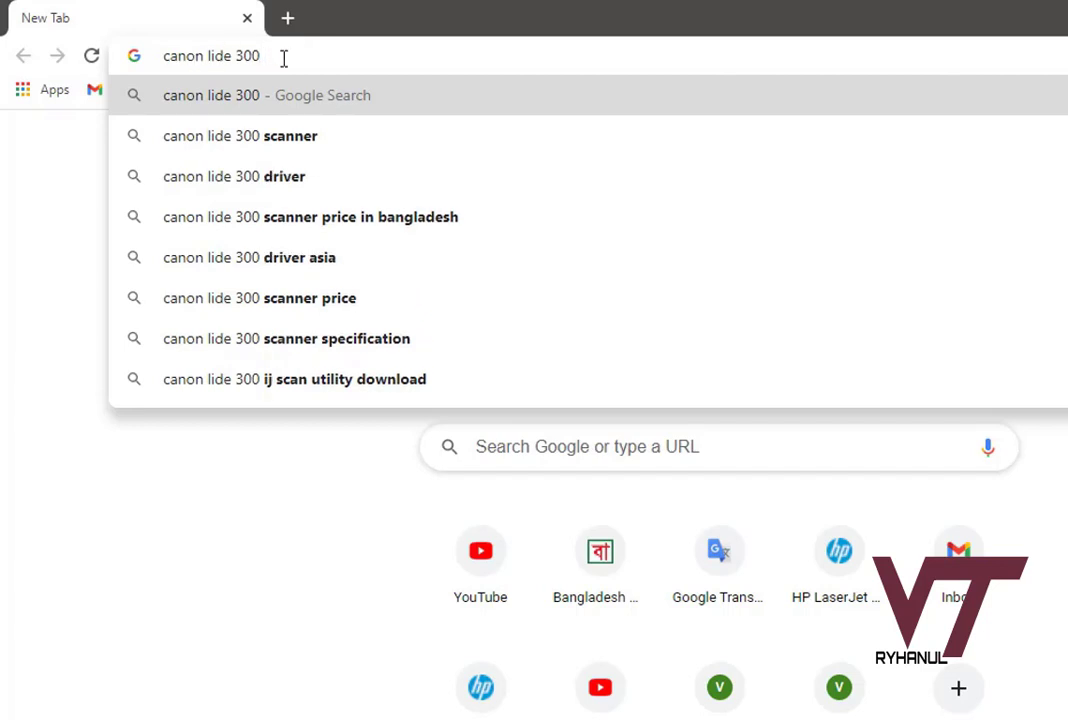
text( driver)
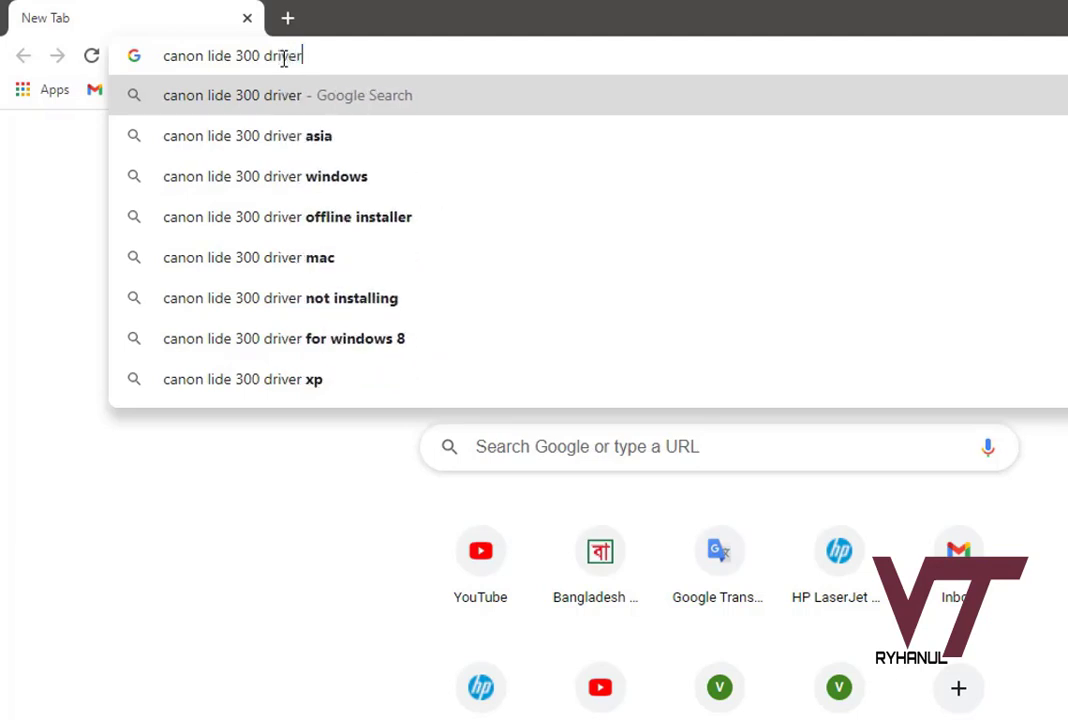
key(Return)
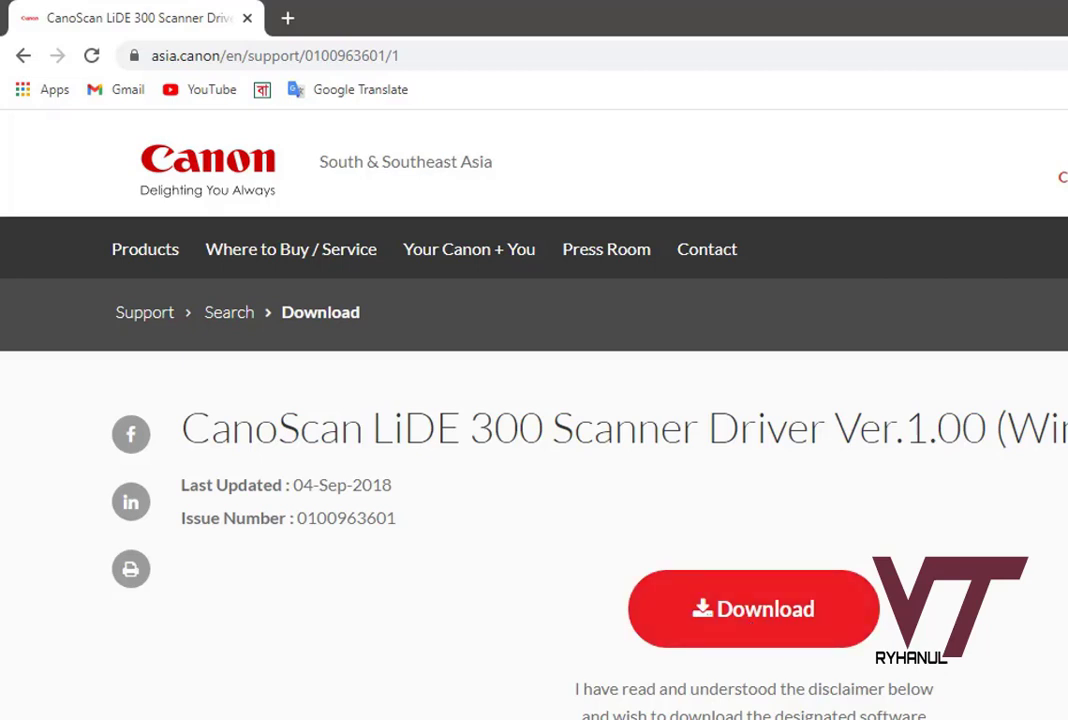
Open New folder from the desktop and run the installer win-lide300-1_0-n_mcd.exe.
key(super+d)
double_click(449, 578)
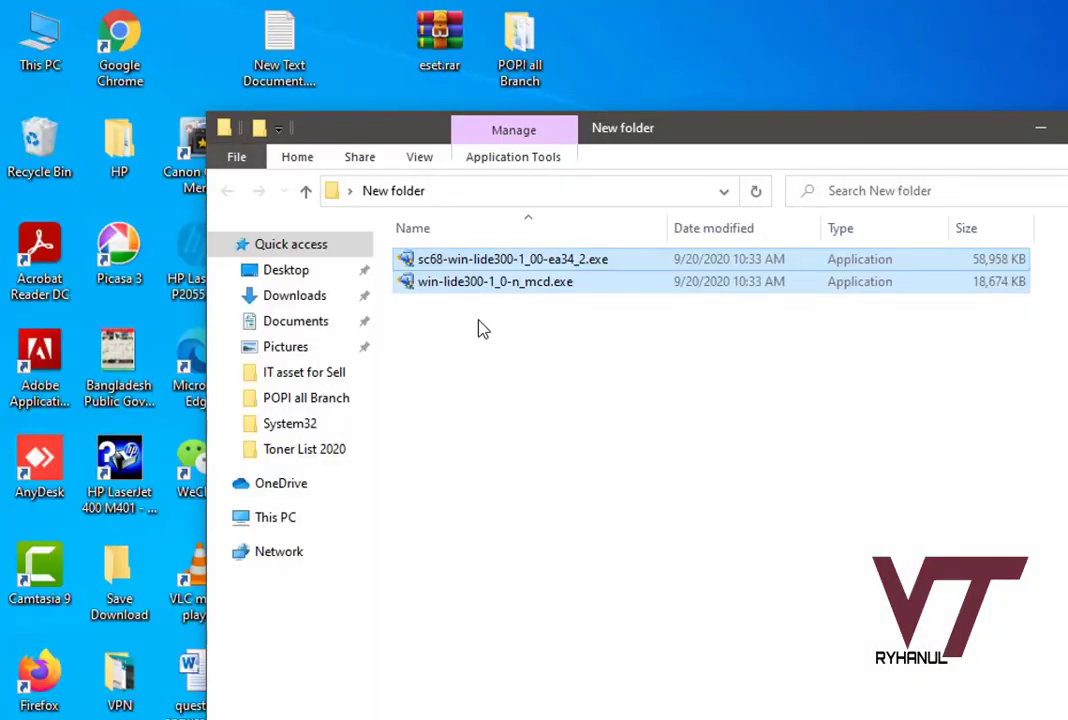
click(480, 328)
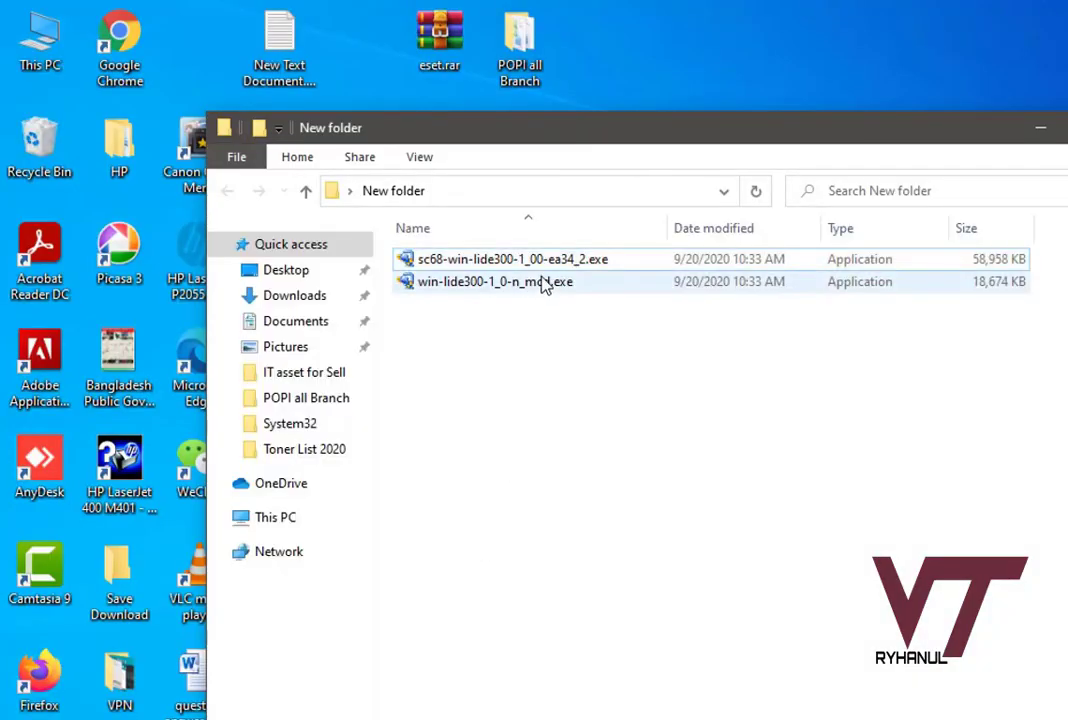
key(super+Up)
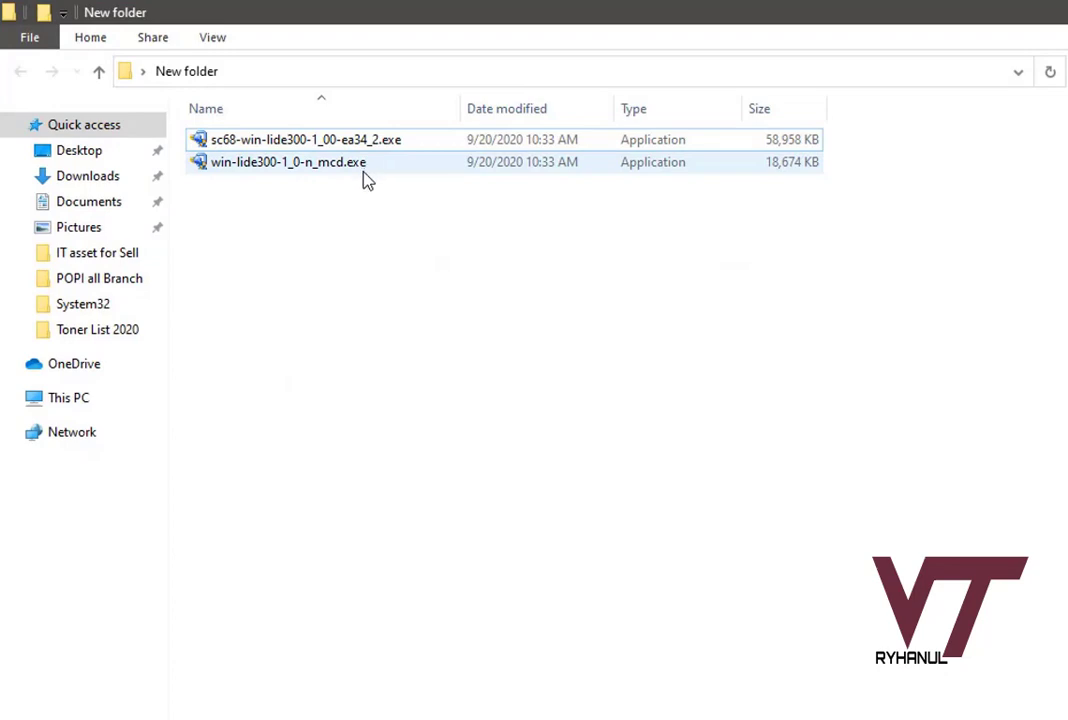
click(283, 168)
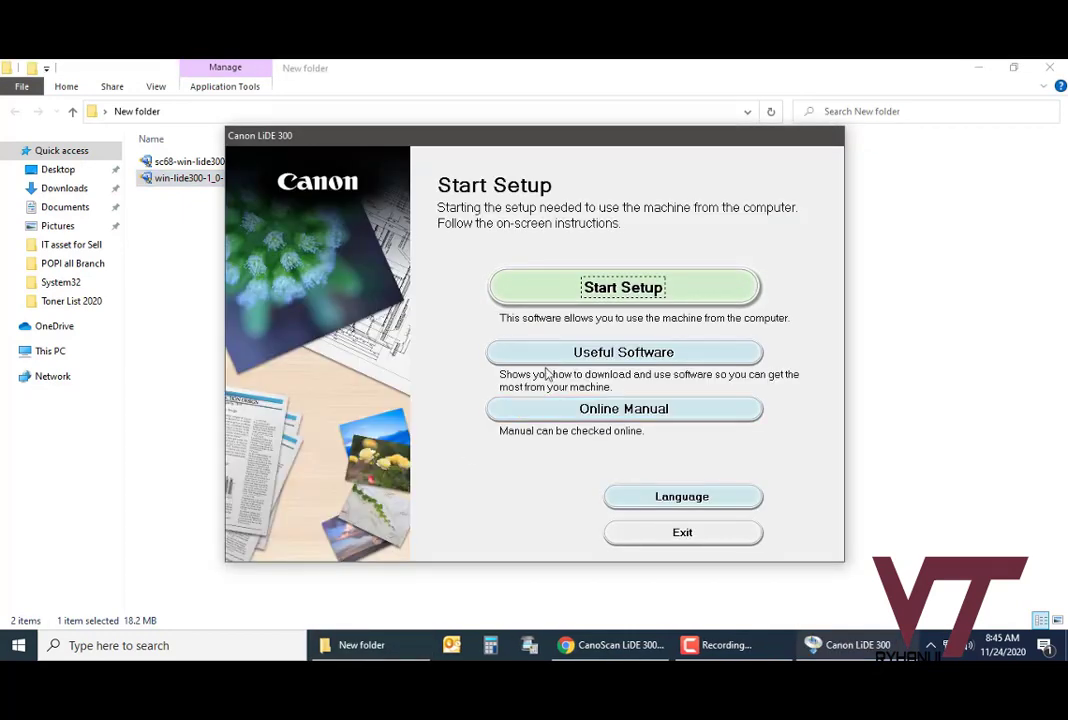
Start the Canon LiDE 300 setup with United States as region, accept the license agreement and agree to send product information.
click(634, 298)
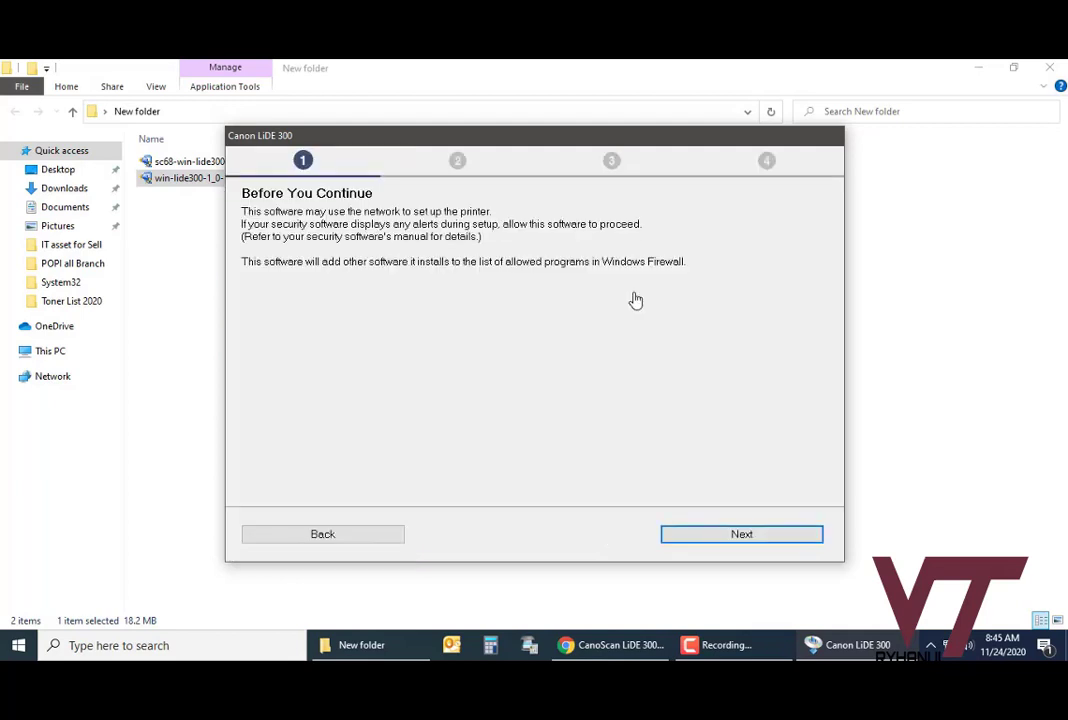
click(741, 536)
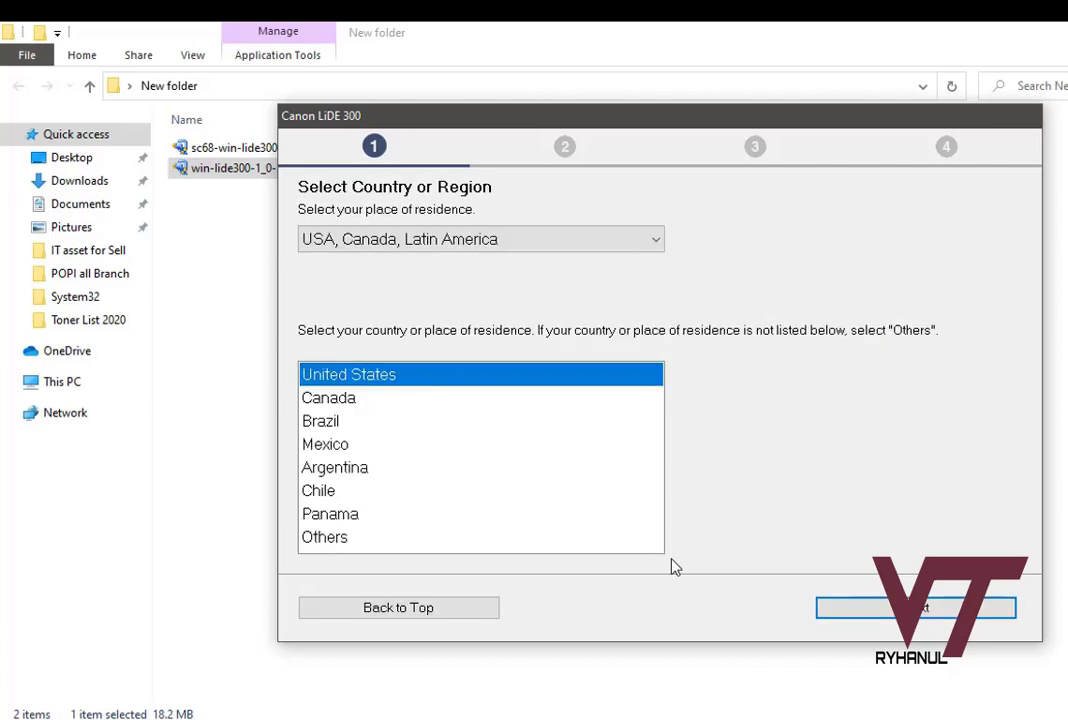
click(925, 608)
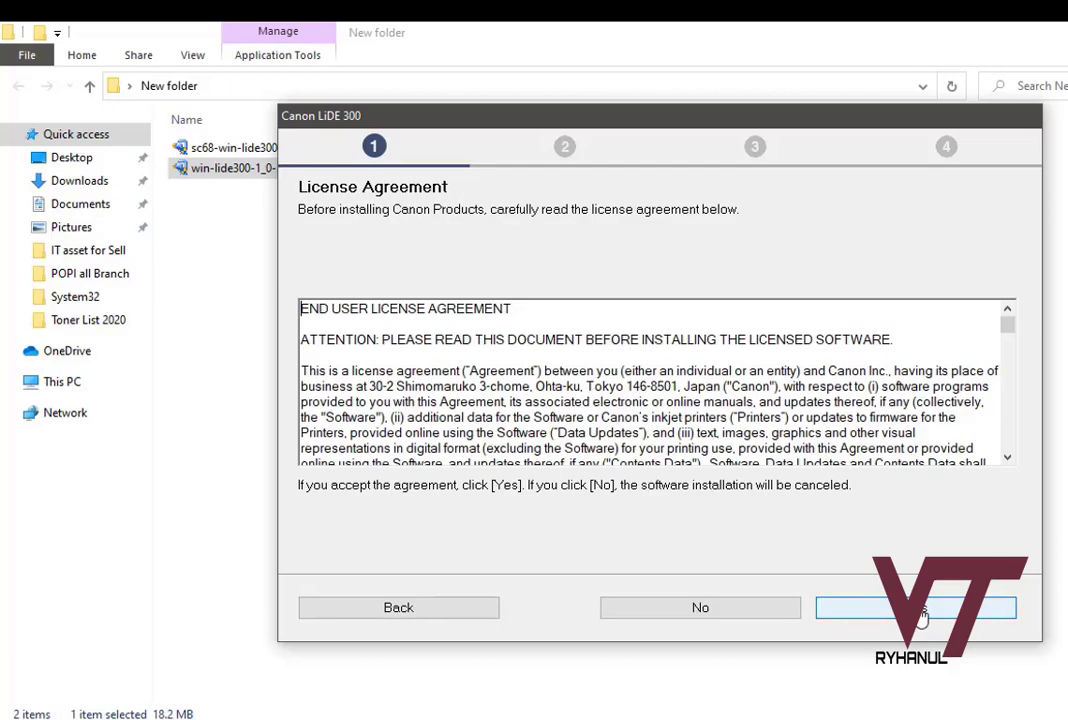
click(937, 622)
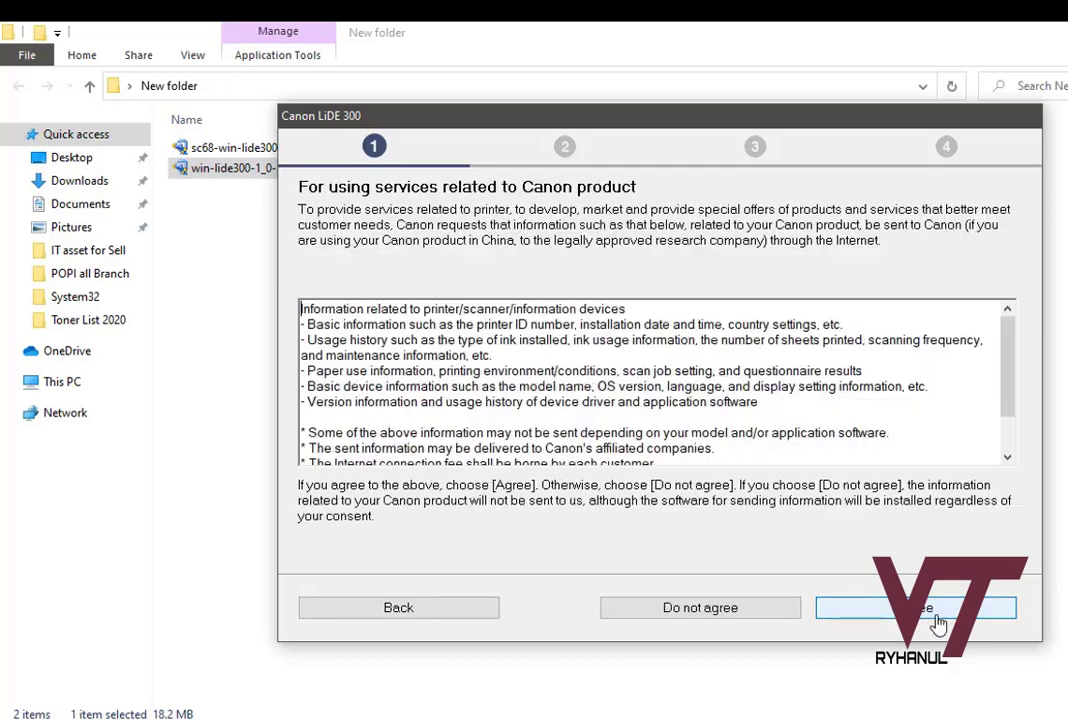
click(876, 618)
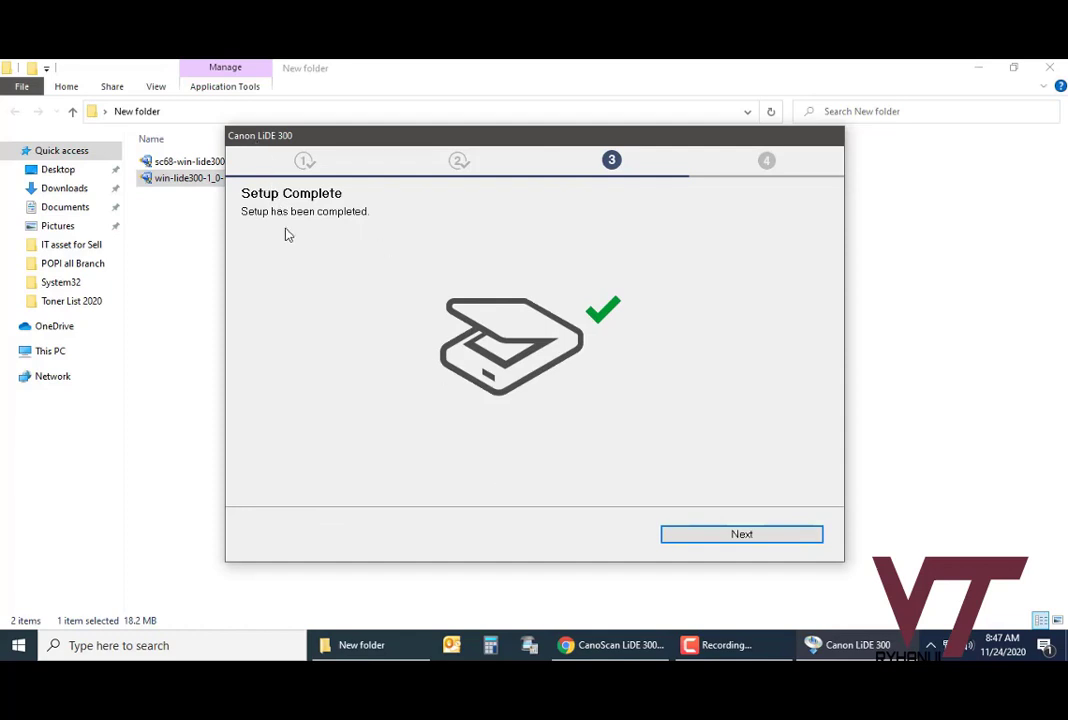
Finish the remaining pages of the completed setup and minimize the browser window to return to the desktop.
click(710, 532)
click(620, 341)
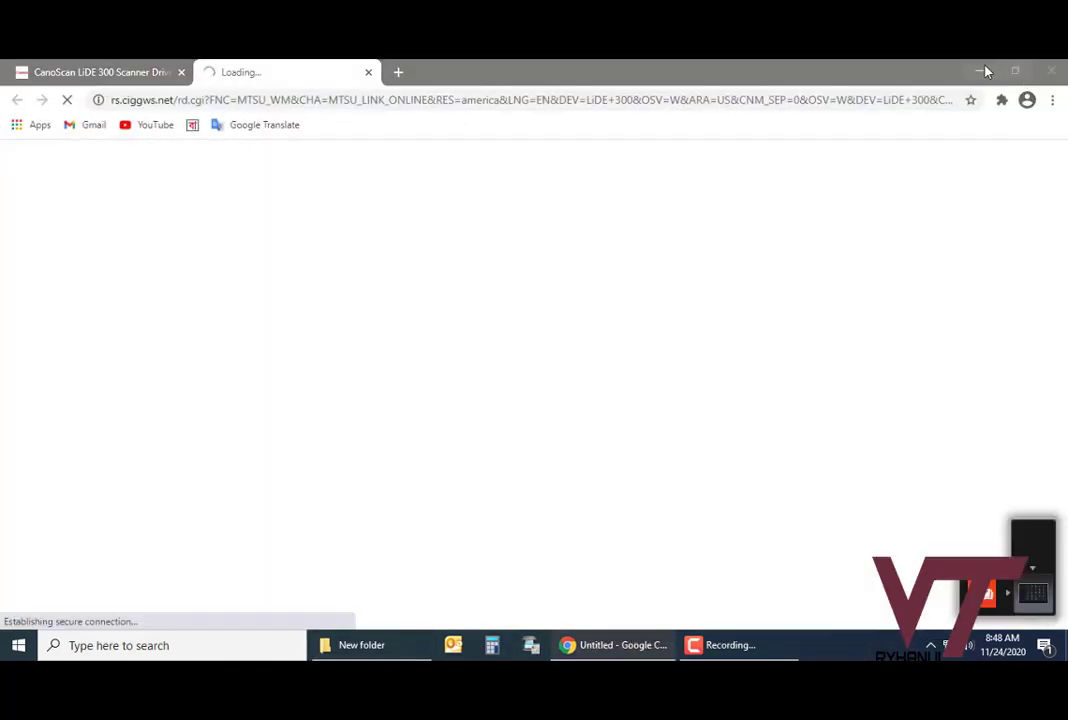
click(981, 71)
click(975, 69)
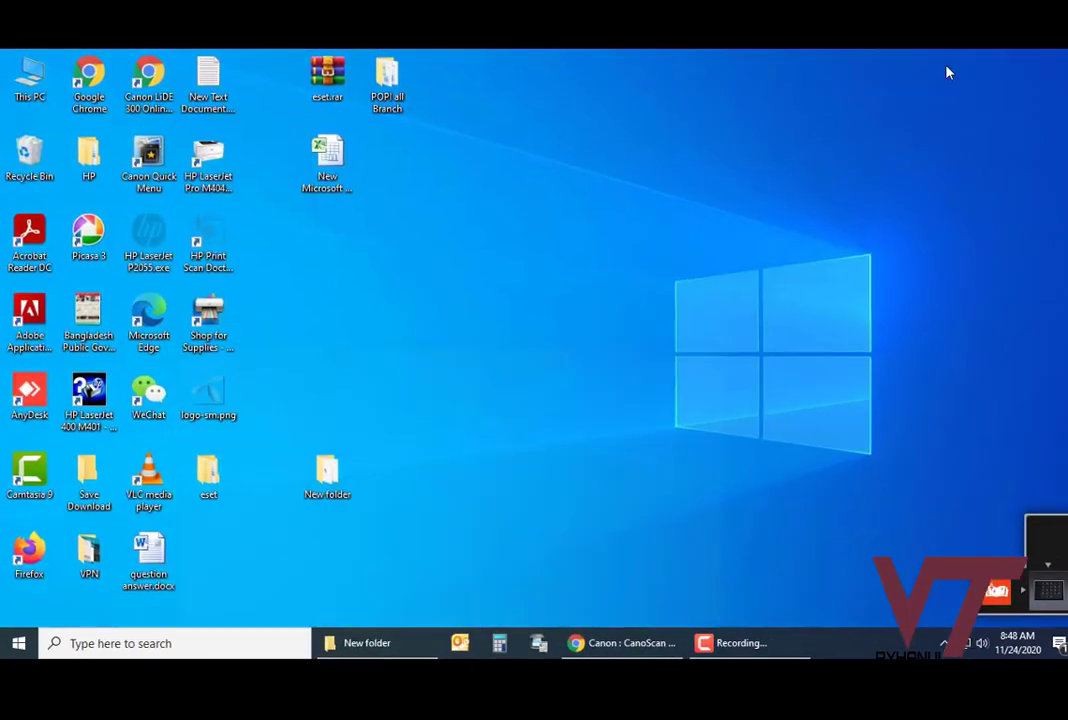
Launch IJ Scan Utility from the Canon Utilities program group.
click(27, 591)
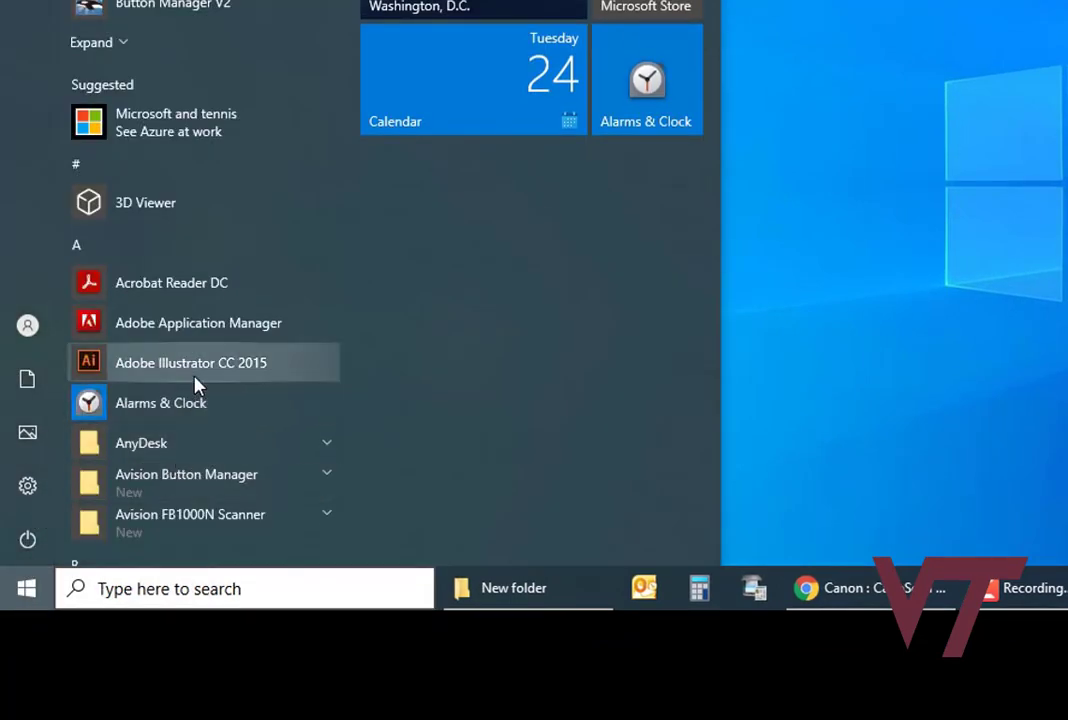
scroll(197, 385, down, 5)
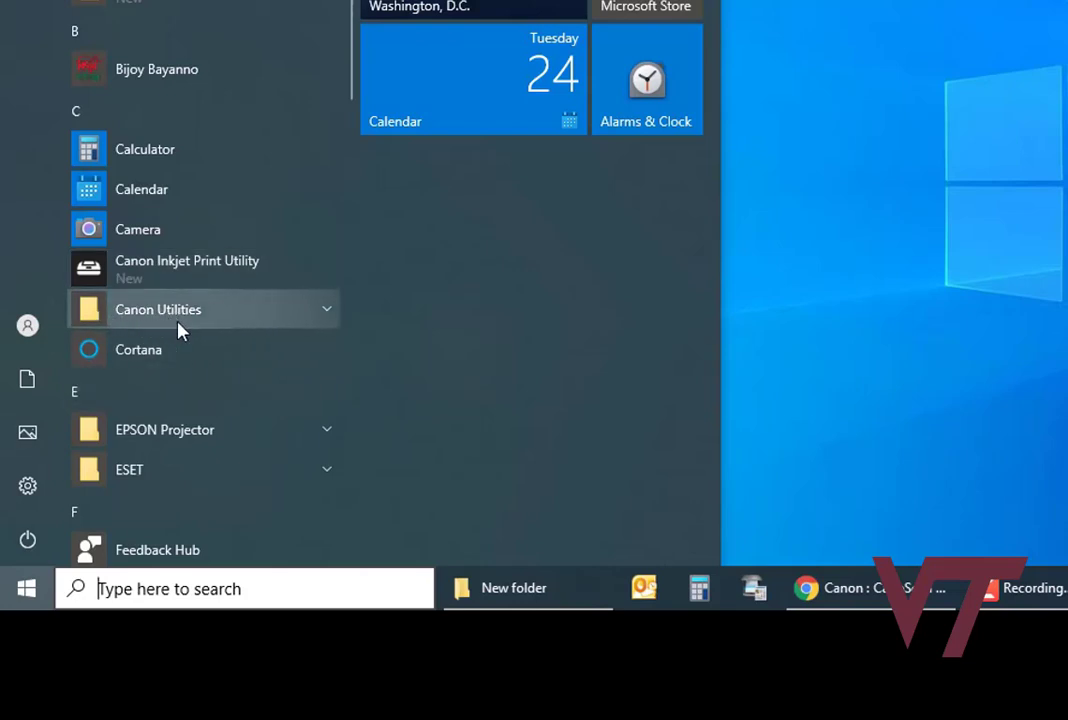
click(327, 311)
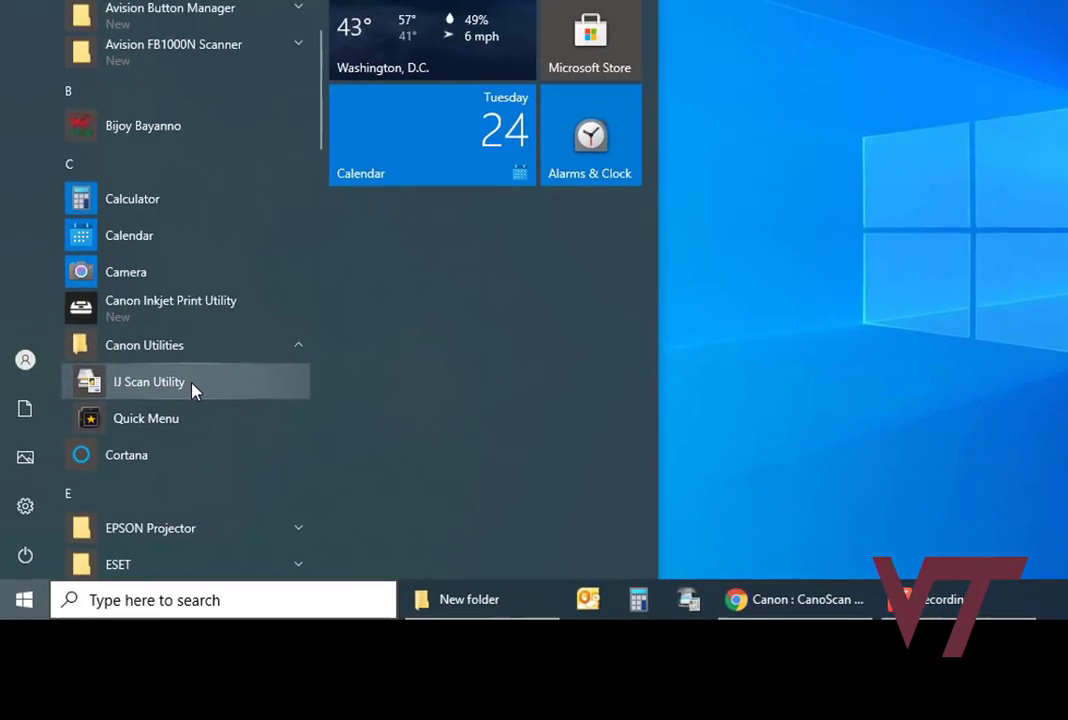
click(196, 385)
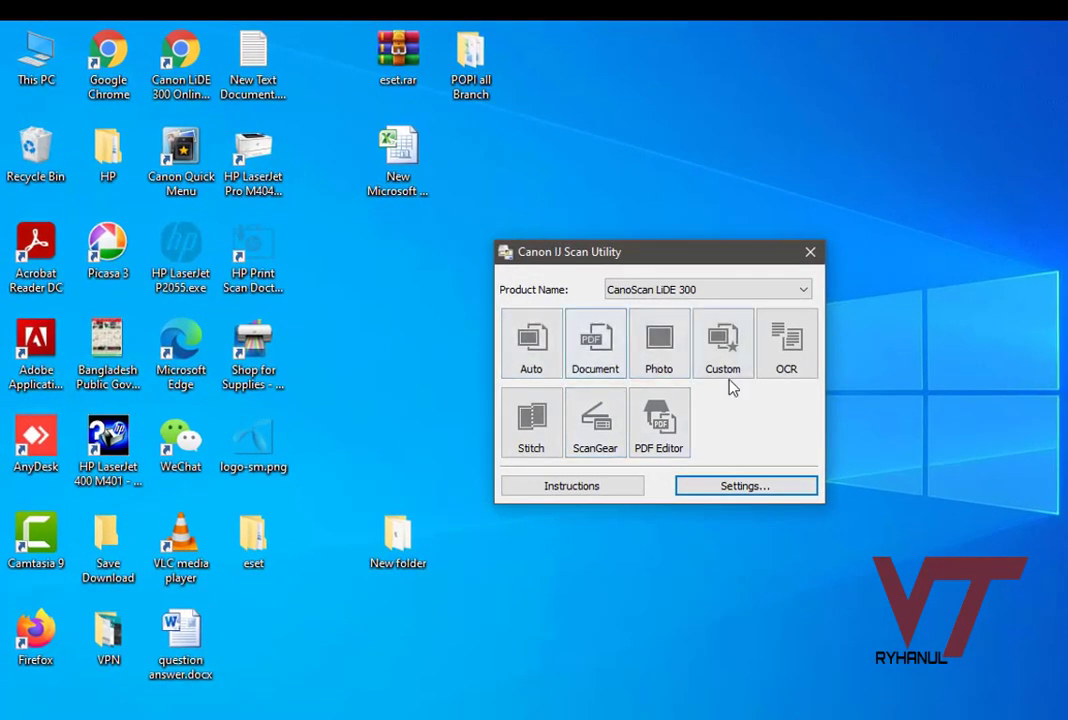
Open the scan utility's settings and set the Document Scan paper size to A4.
mouse_move(688, 265)
mouse_down()
mouse_move(660, 274)
mouse_move(669, 266)
mouse_up()
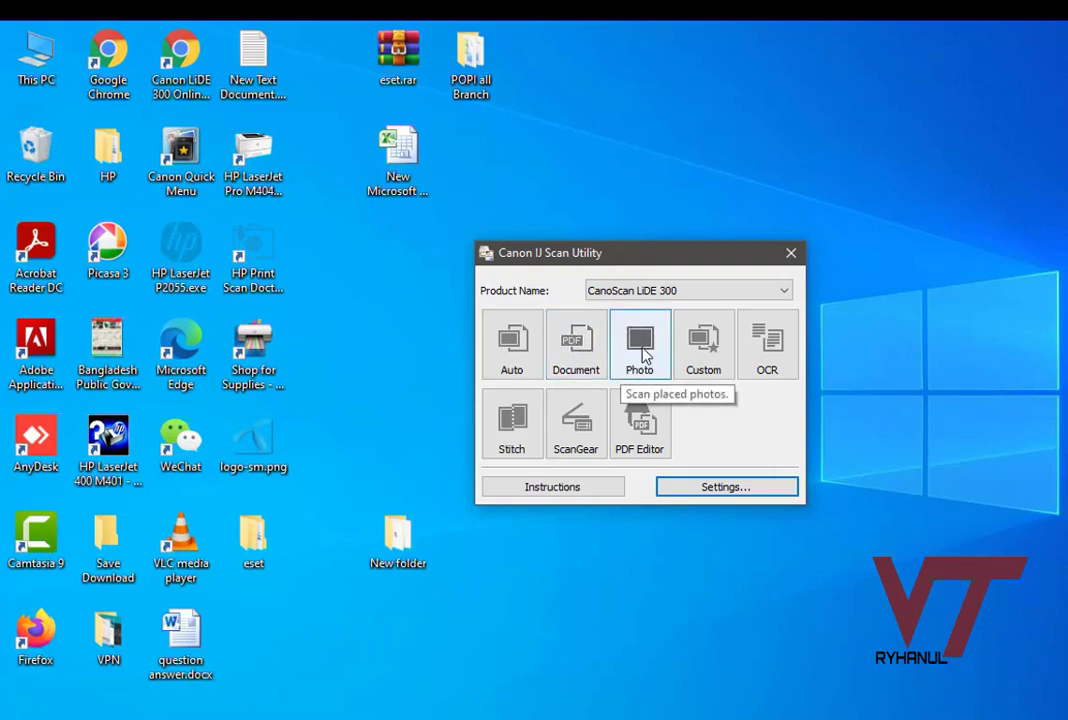
click(729, 493)
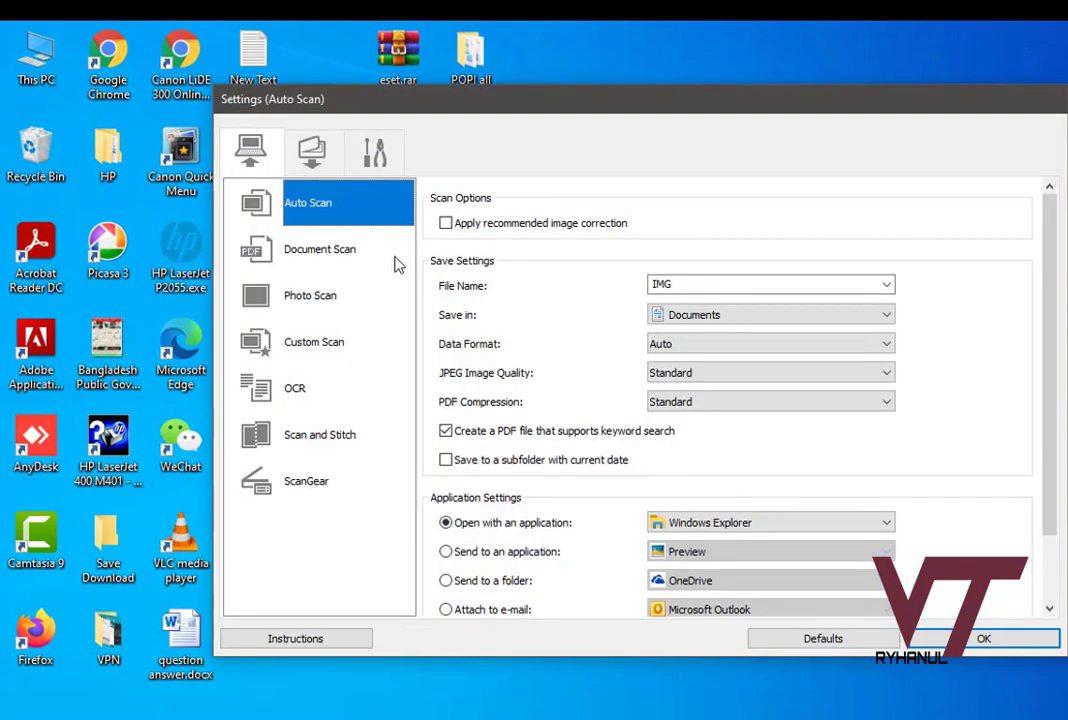
click(316, 258)
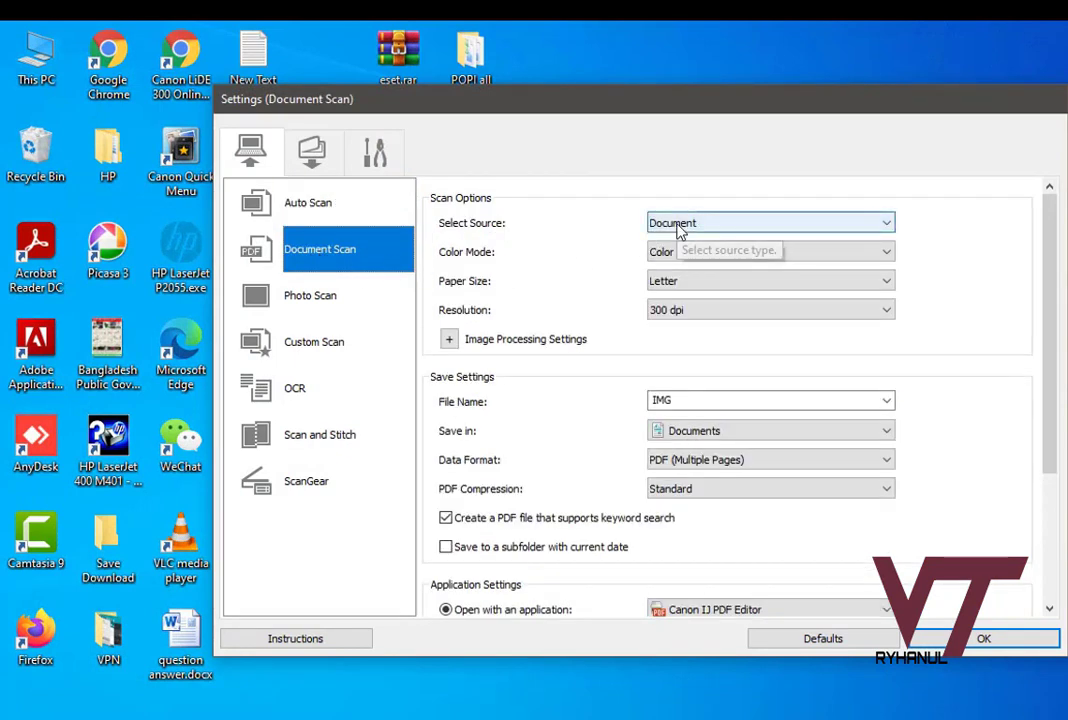
click(699, 284)
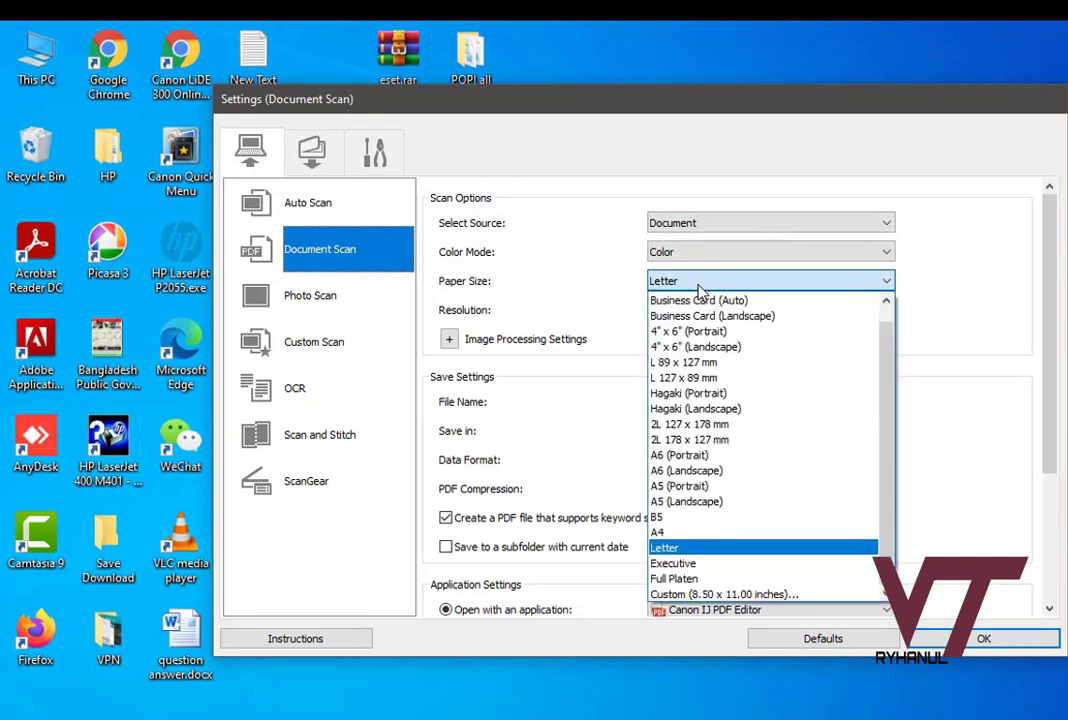
click(679, 535)
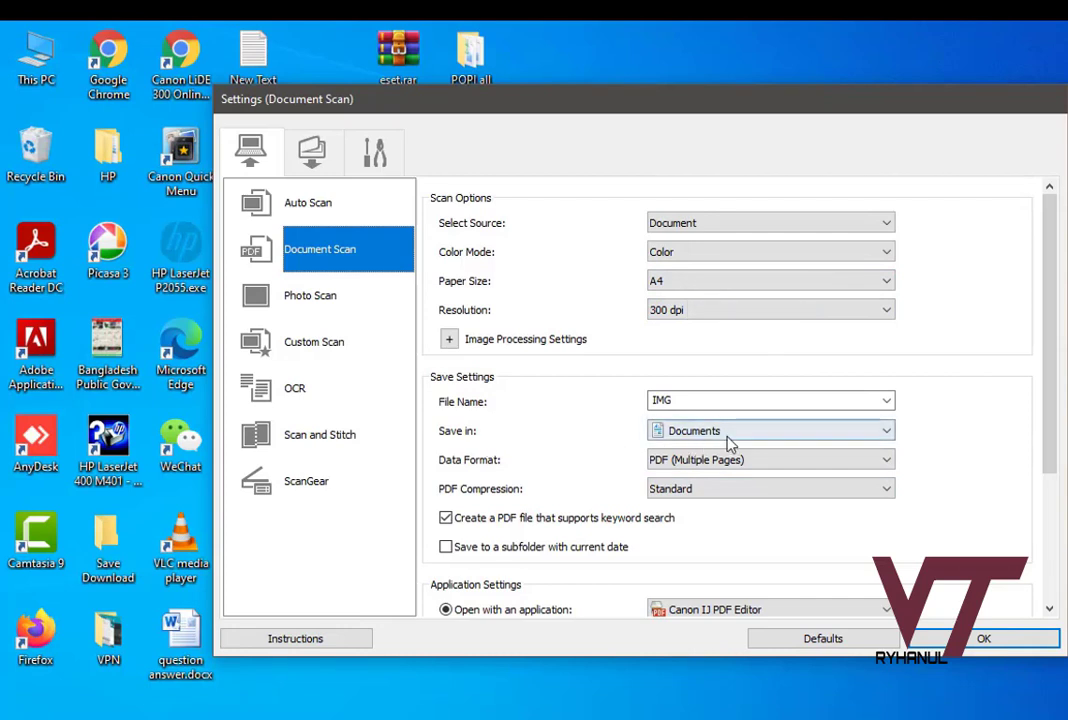
Review the save location choices for document scans and view the Documents folder in File Explorer.
click(884, 434)
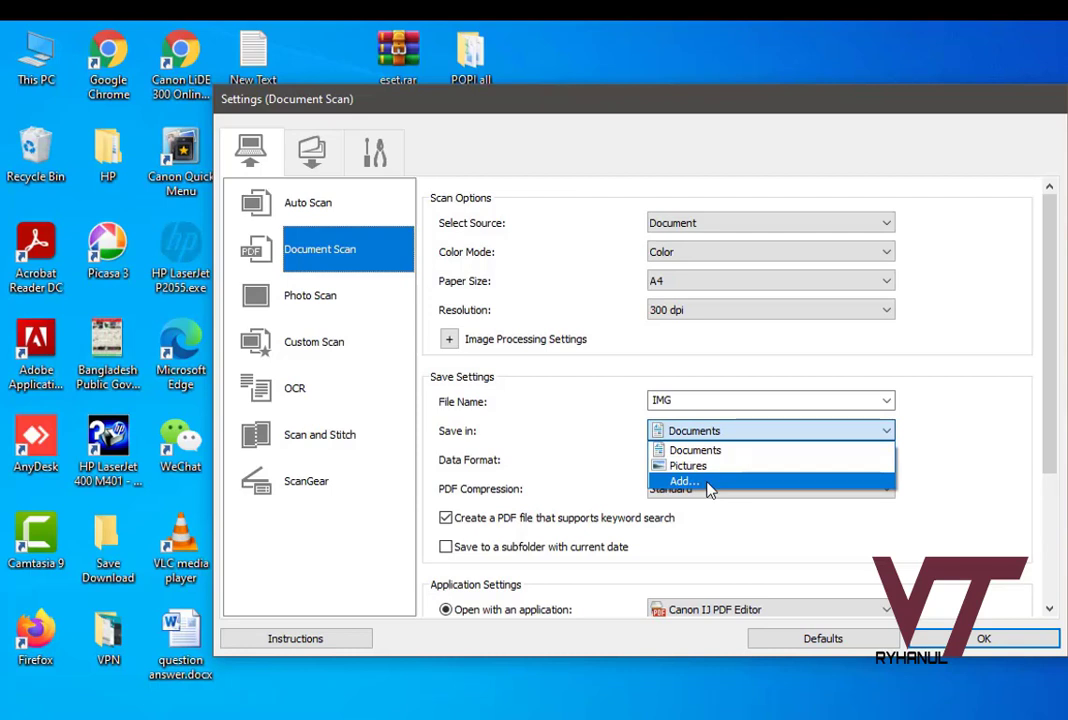
click(889, 410)
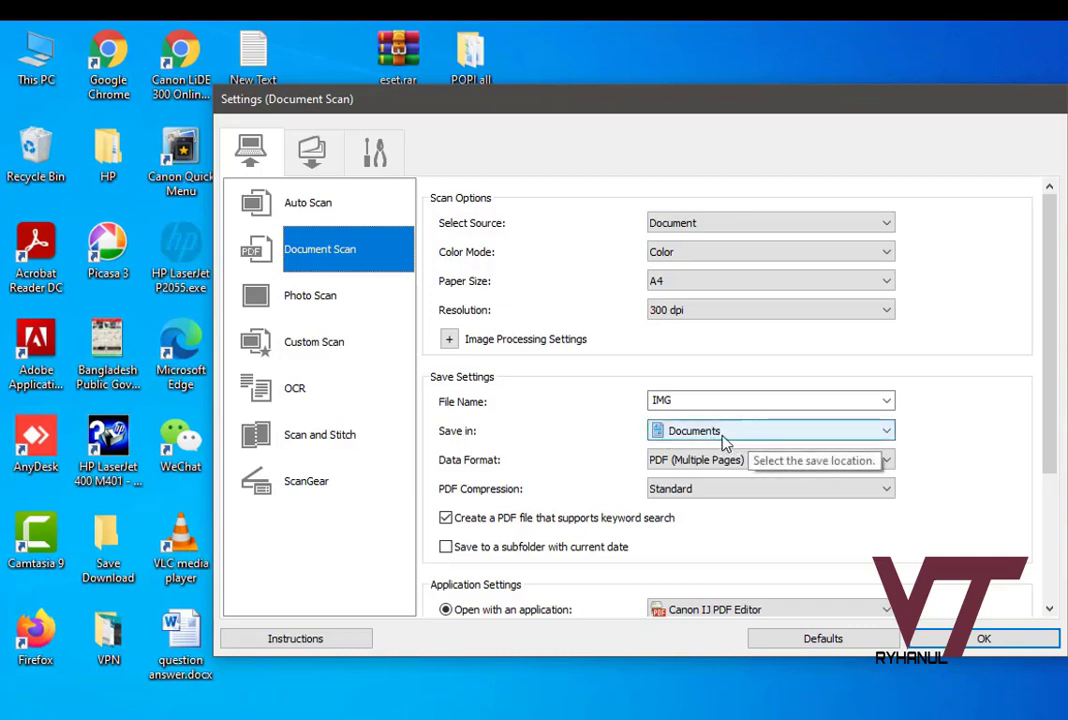
click(30, 64)
double_click(28, 66)
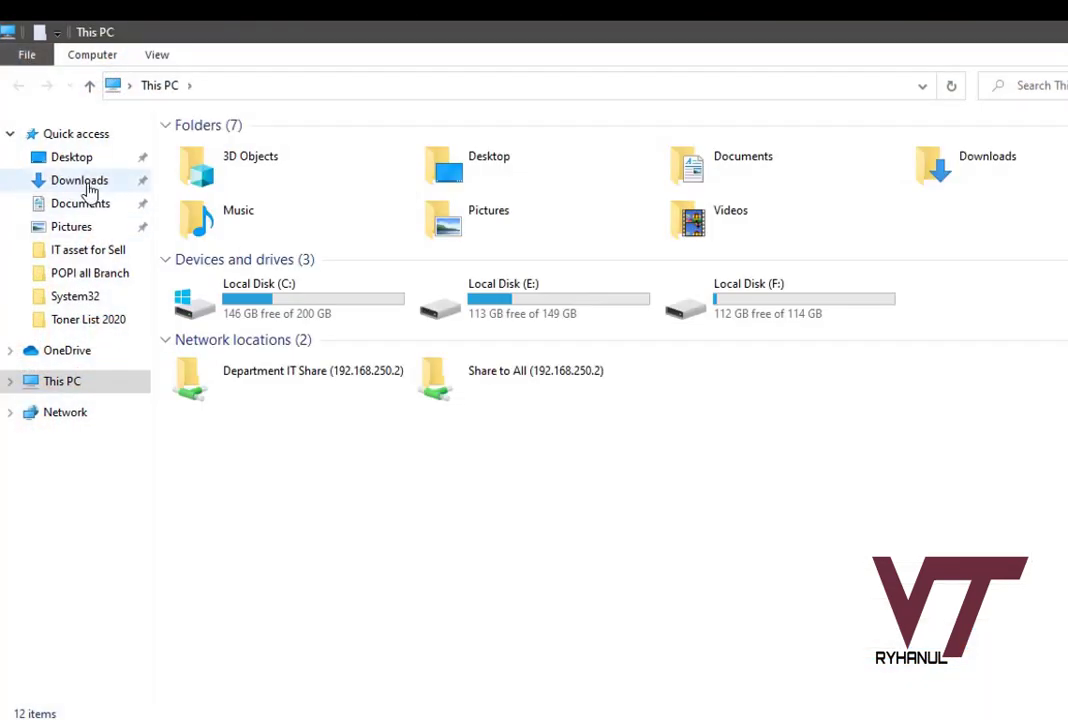
click(80, 208)
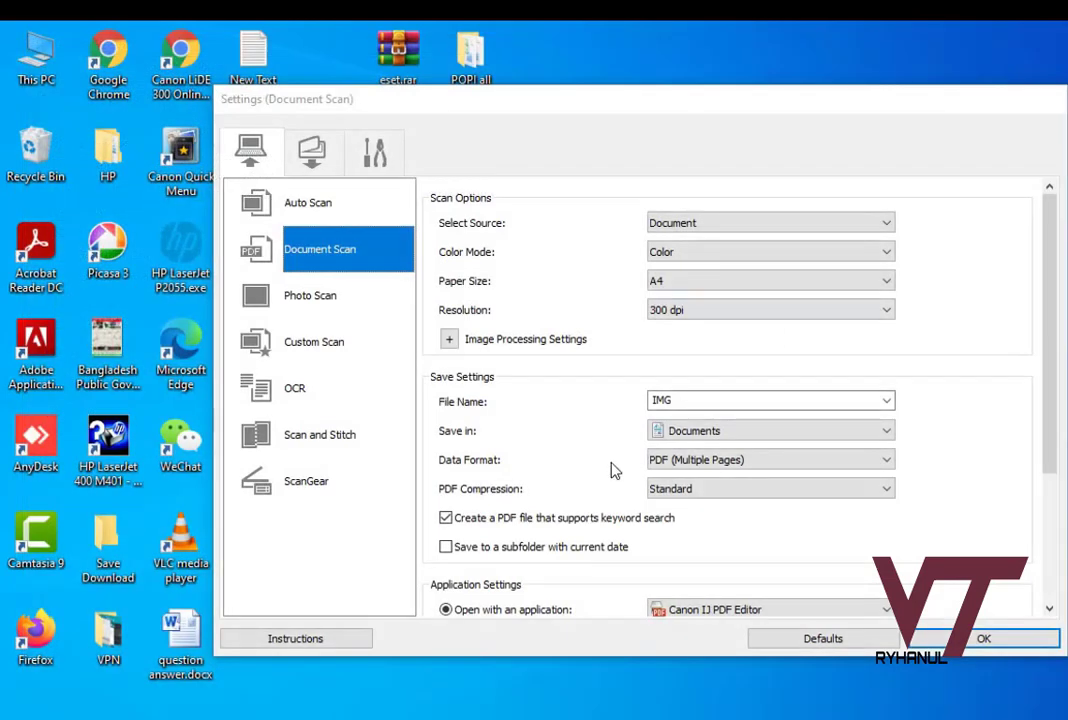
Set the Photo Scan paper size to A4.
click(298, 302)
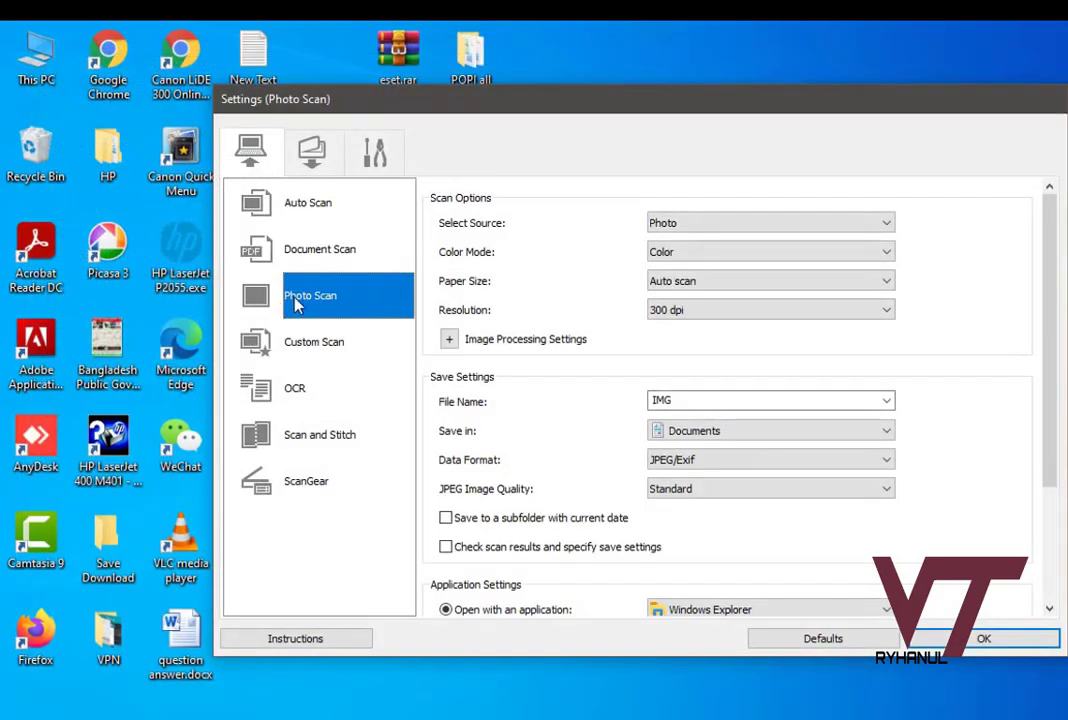
click(706, 284)
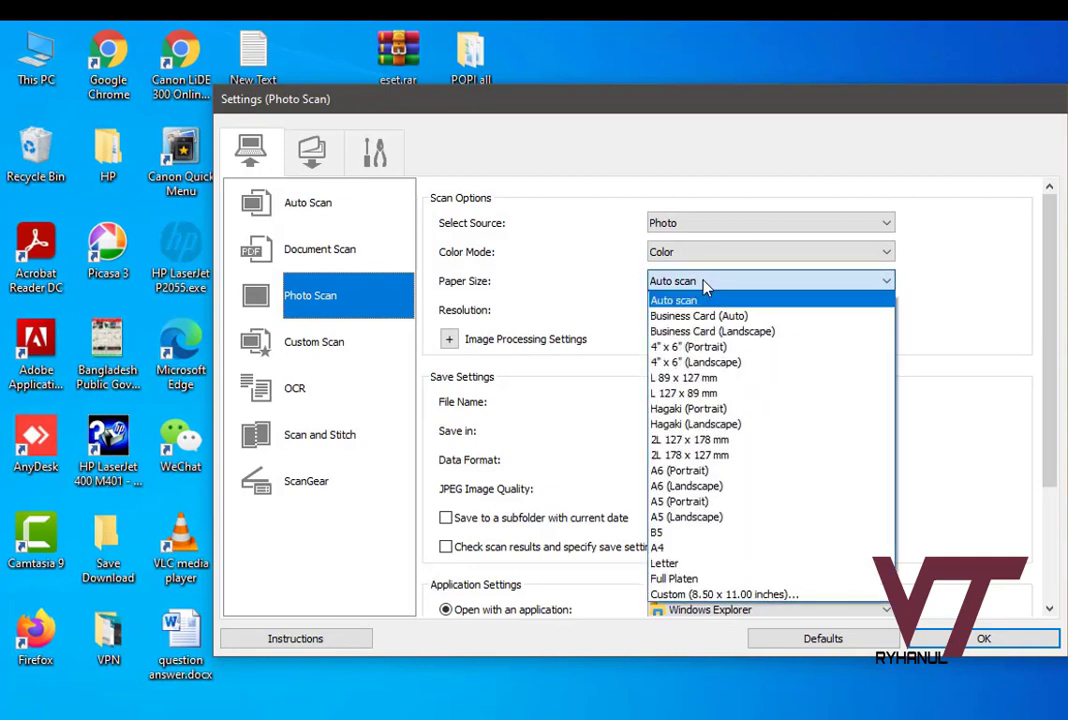
click(670, 547)
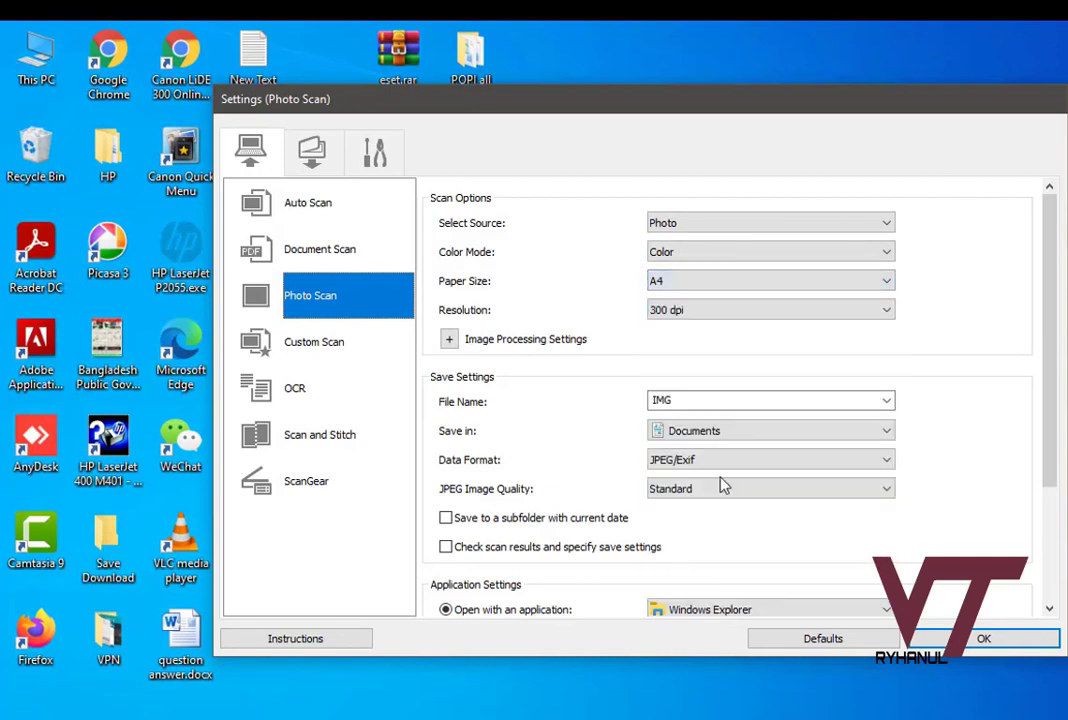
Review the Photo Scan resolution choices, select 300 dpi and apply the scan settings.
click(698, 312)
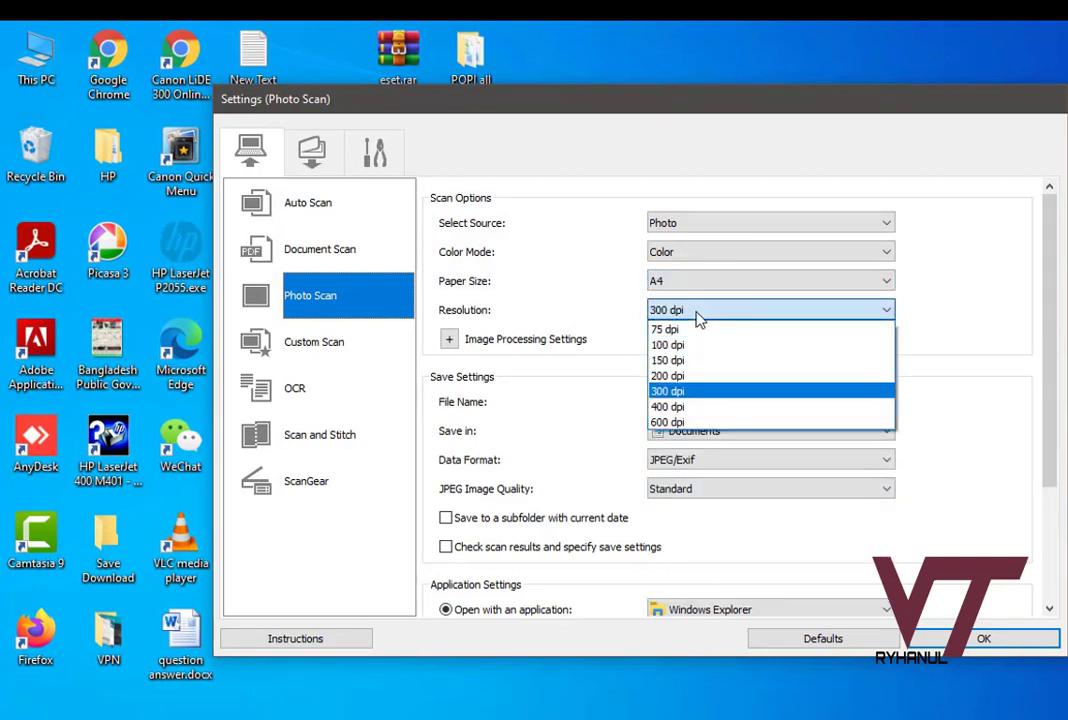
click(675, 396)
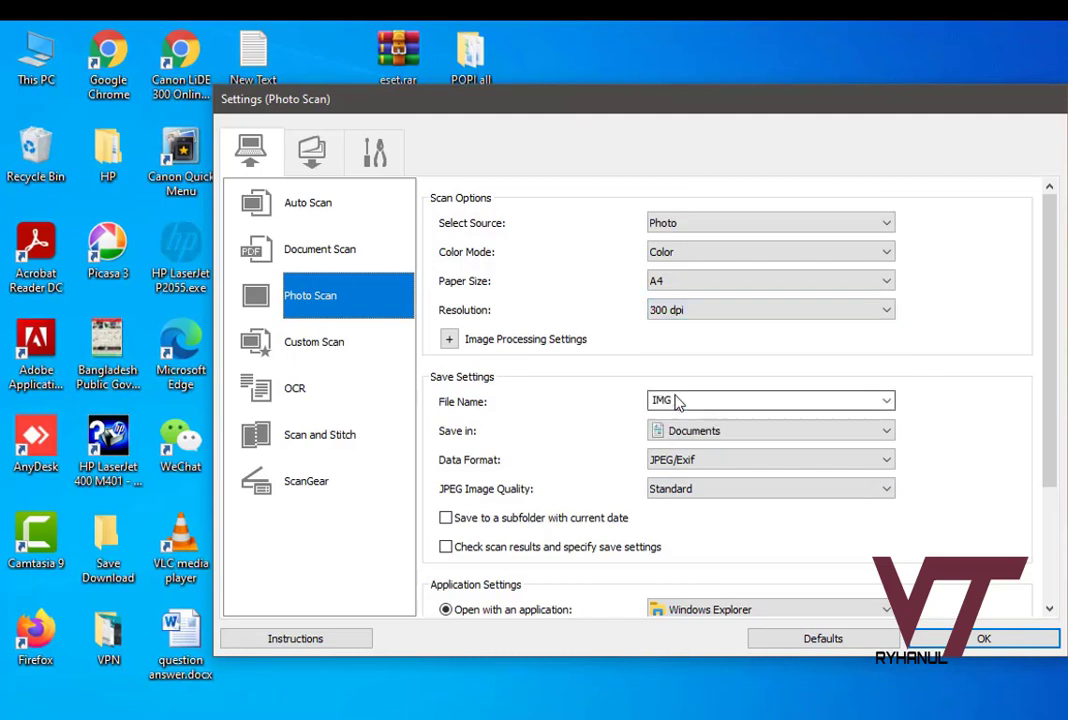
click(706, 316)
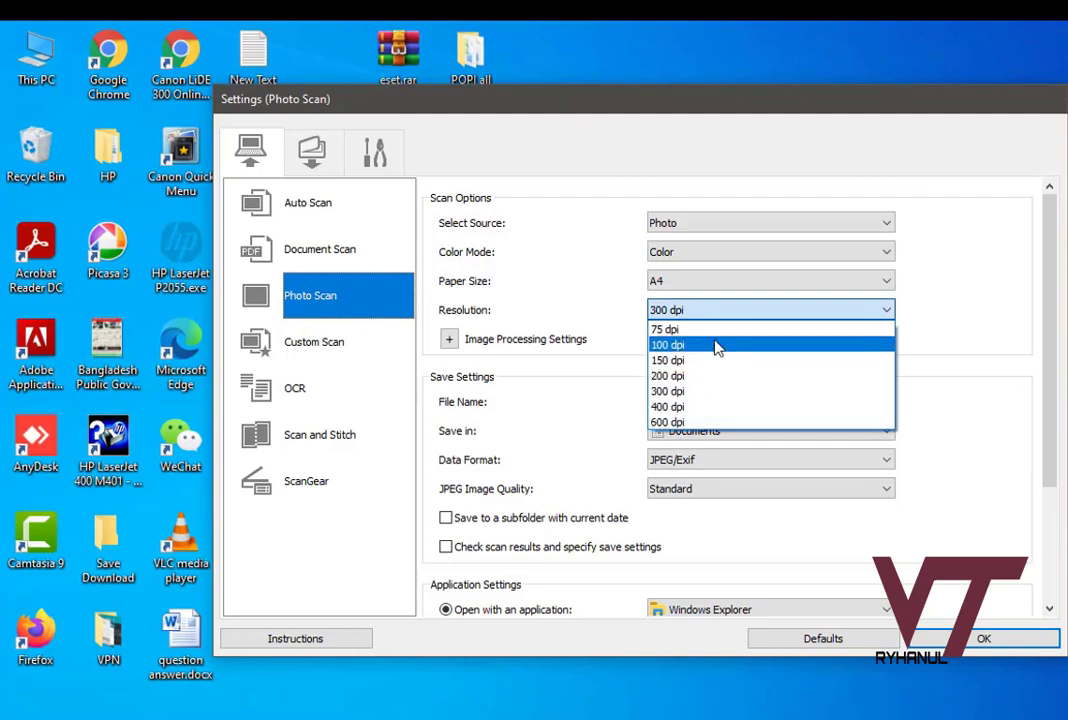
click(841, 314)
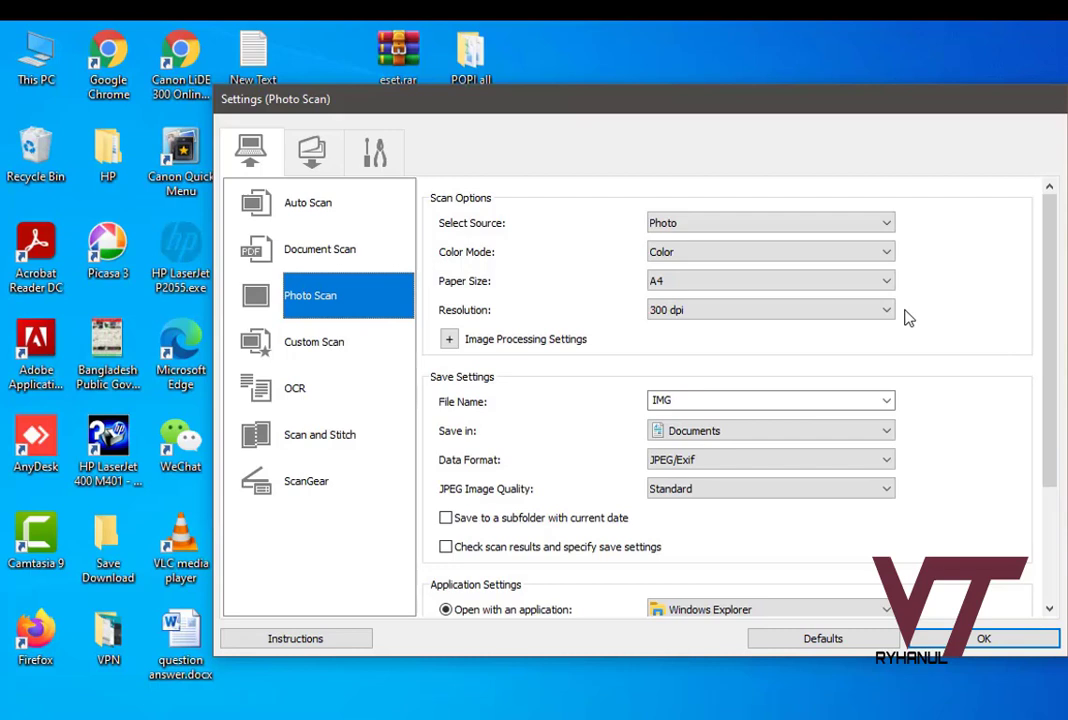
click(698, 318)
click(700, 317)
click(967, 645)
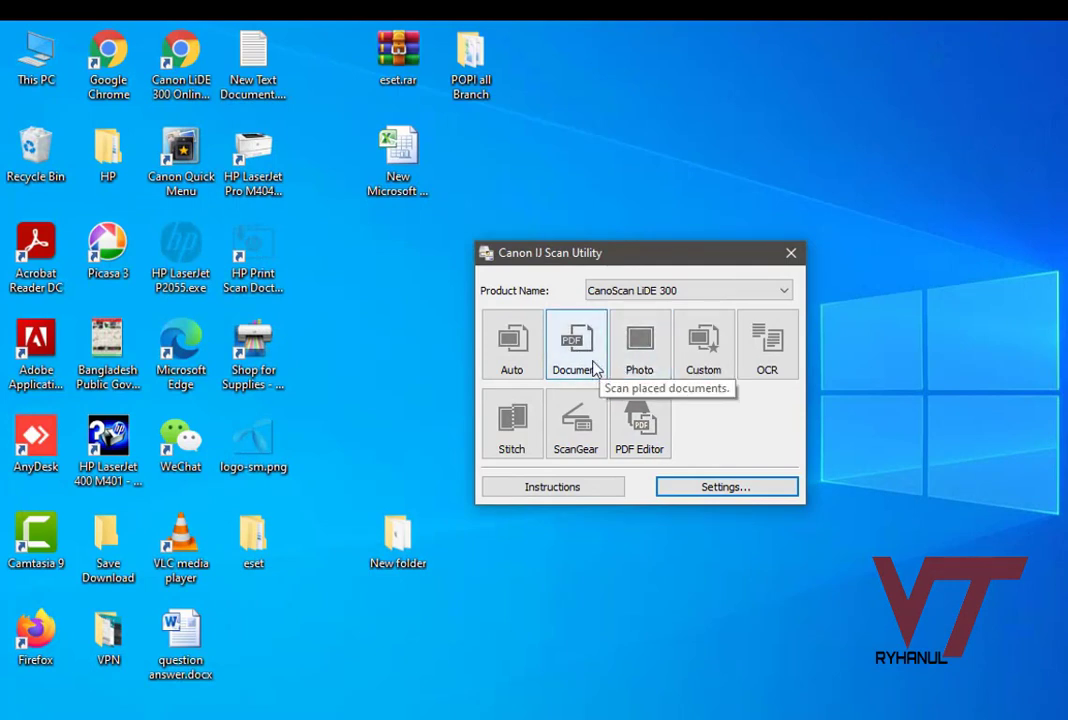
Scan the placed page with the Document scan and end scanning after this single page.
click(578, 370)
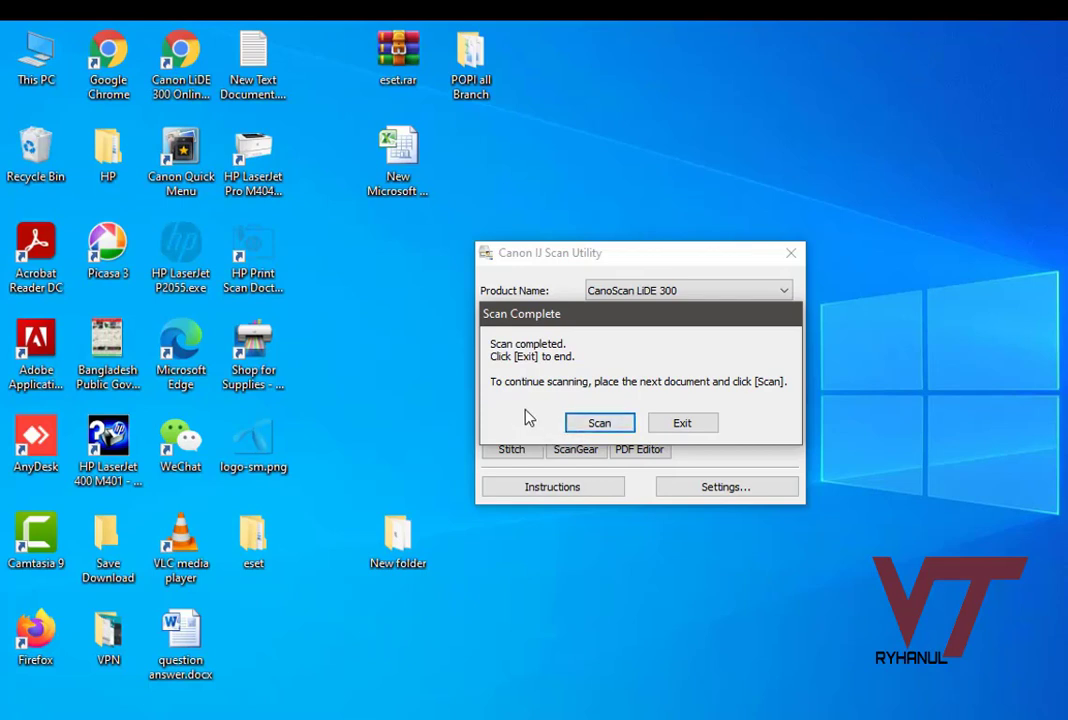
click(681, 424)
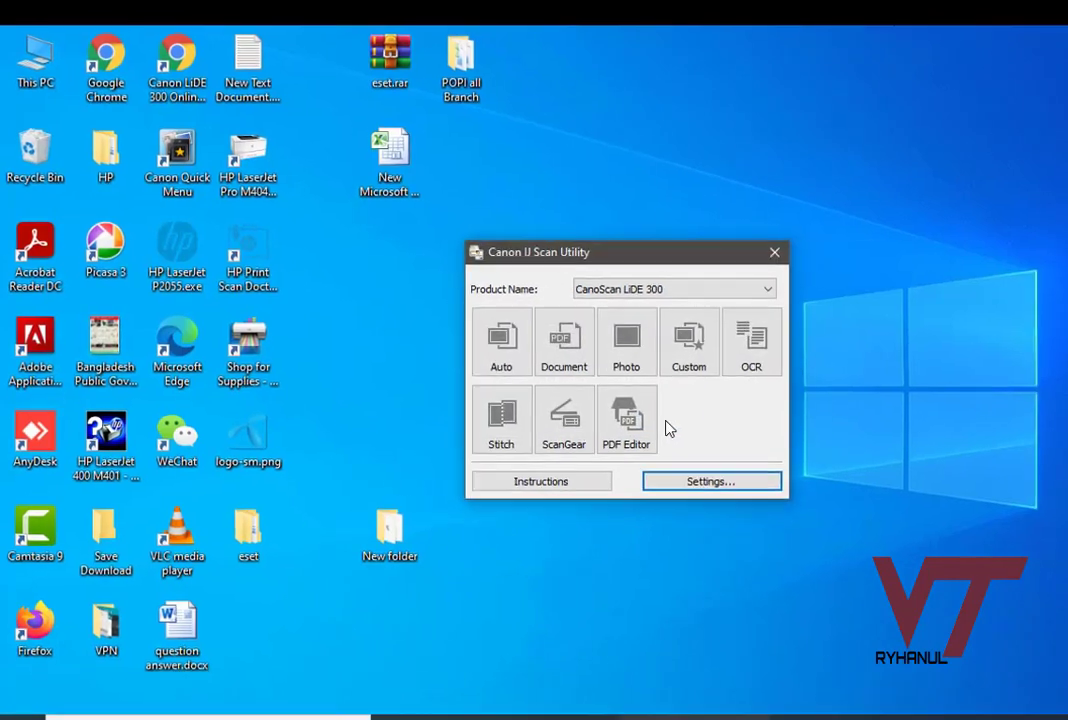
Inspect the scanned document enlarged in Canon IJ PDF Editor and close the editor.
click(629, 420)
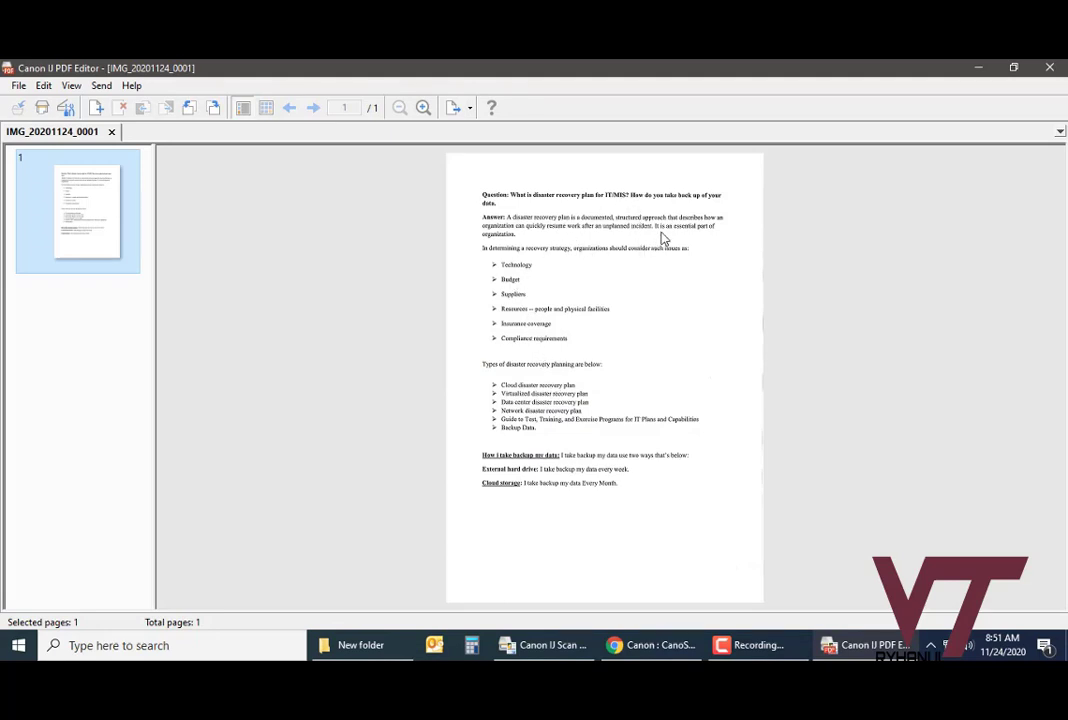
click(423, 108)
click(423, 108)
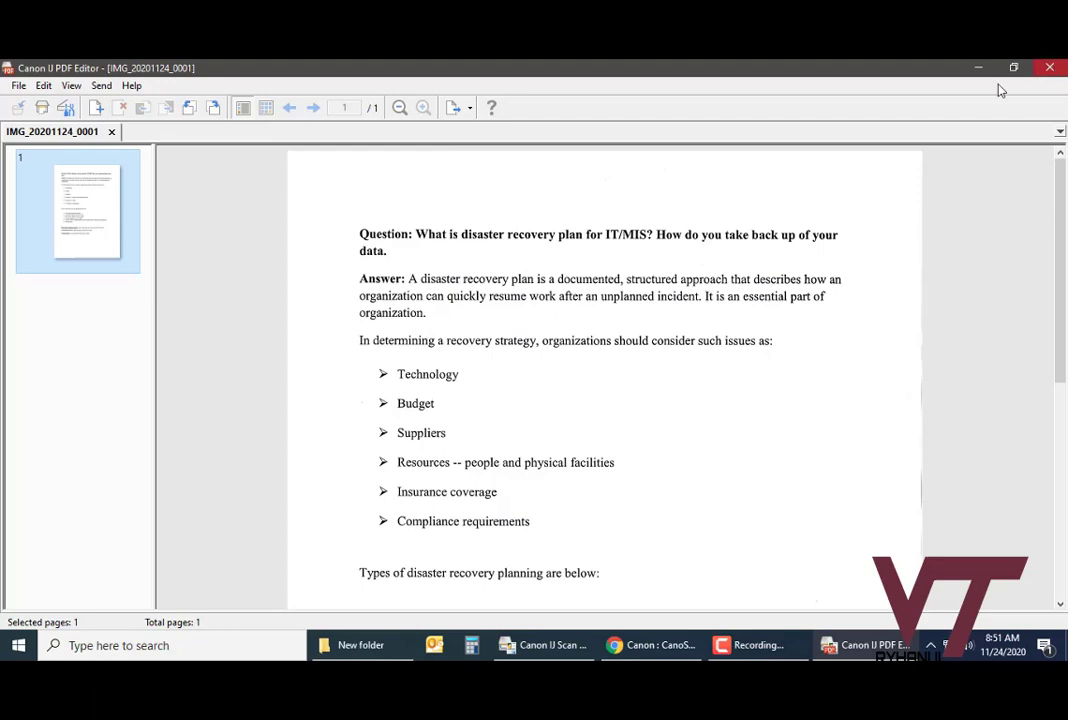
click(1050, 68)
Find IMG_20201124_0001.pdf in the Documents folder, read through it in Acrobat Reader, and close both the file and the folder.
double_click(29, 95)
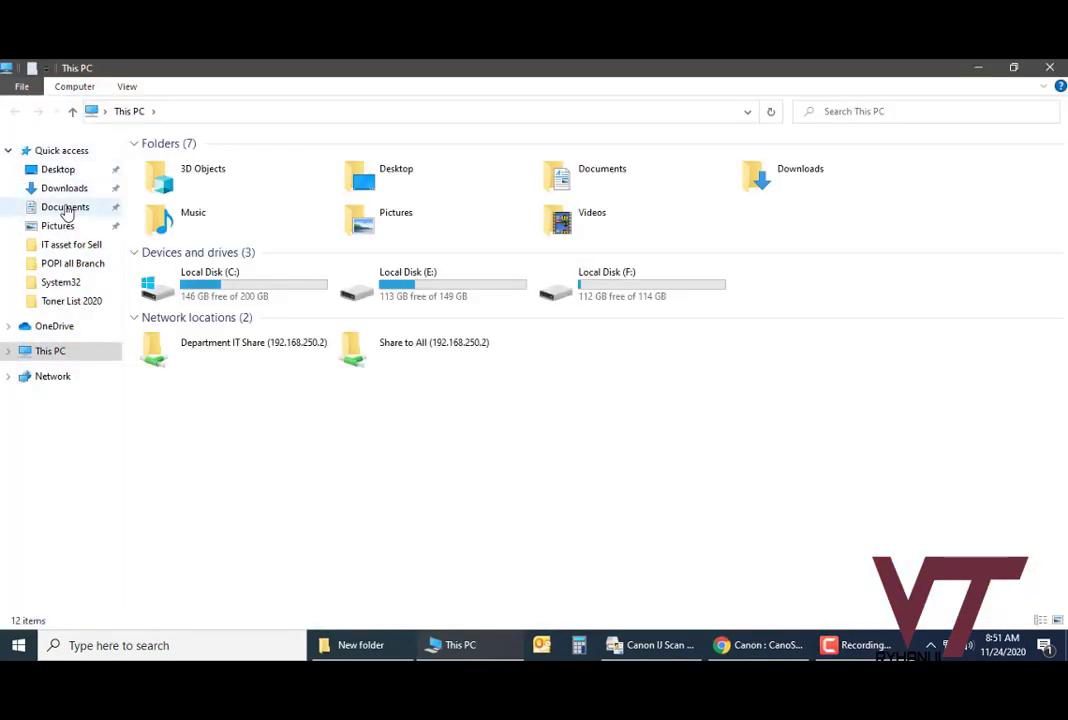
click(65, 208)
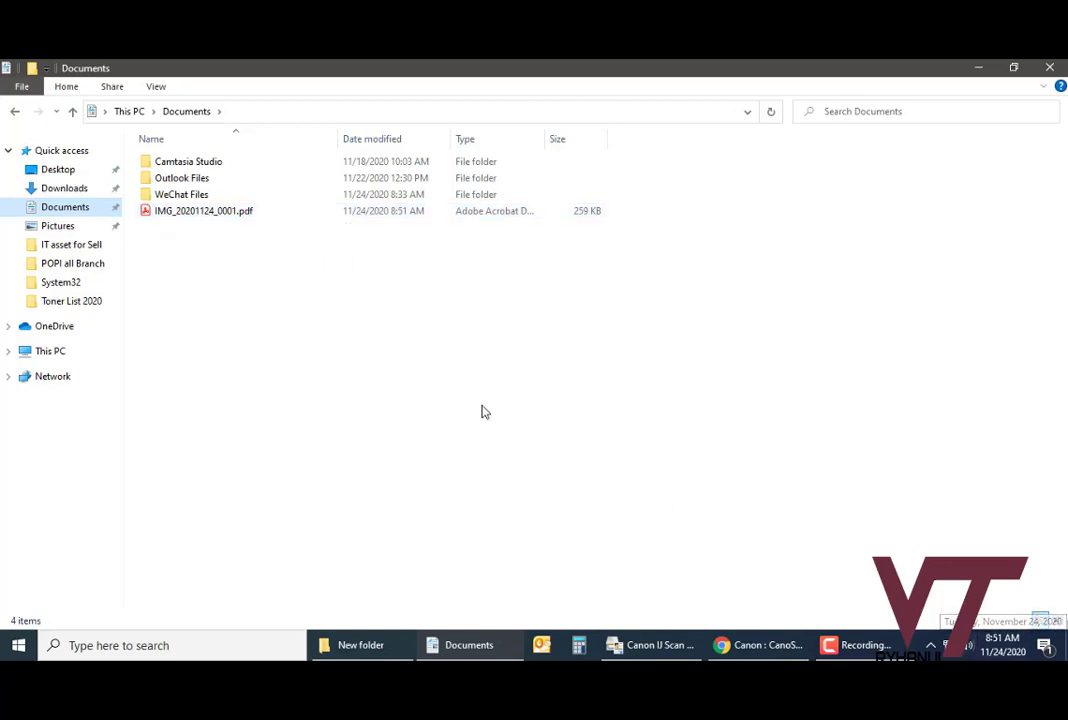
click(200, 217)
double_click(203, 218)
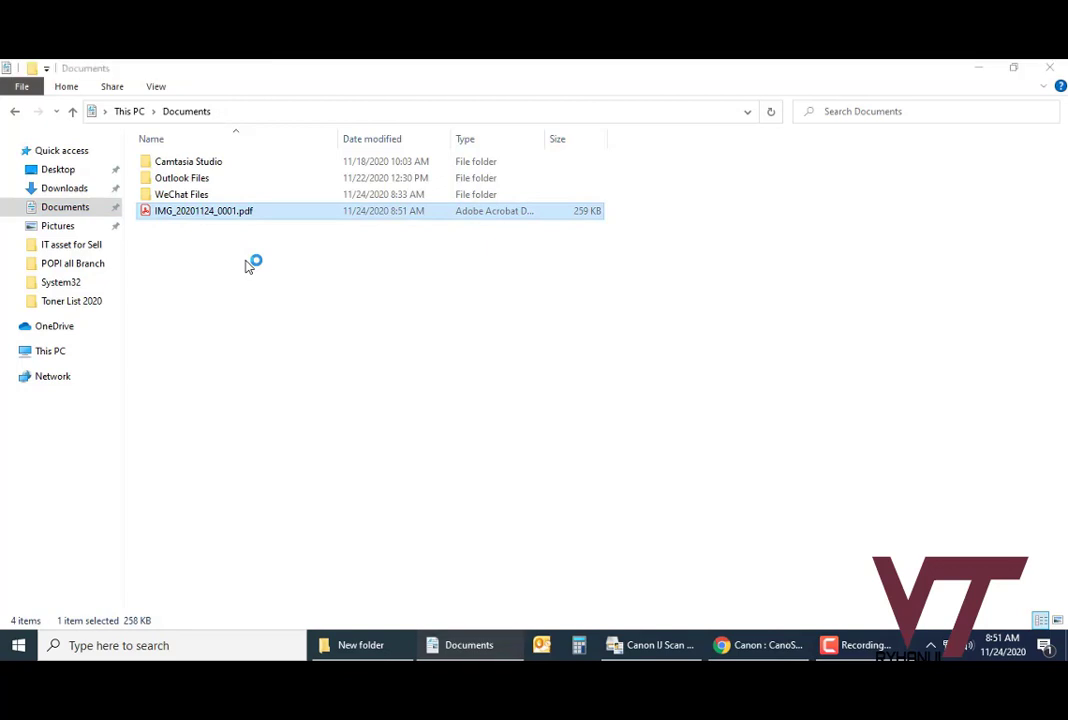
scroll(408, 358, down, 10)
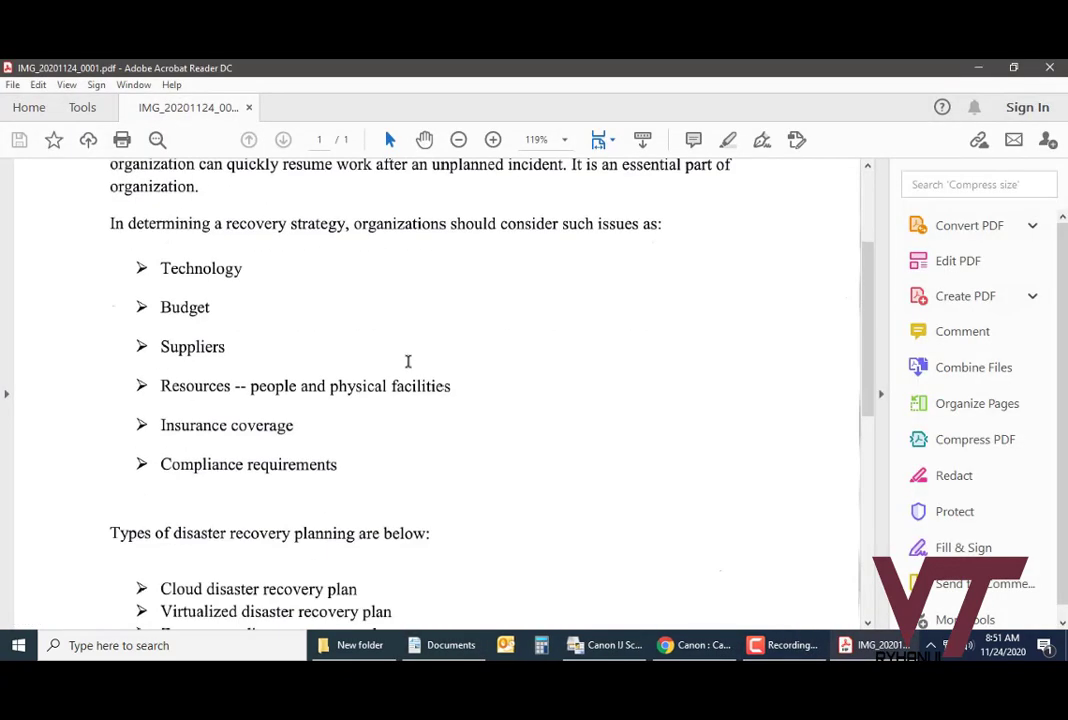
click(1050, 68)
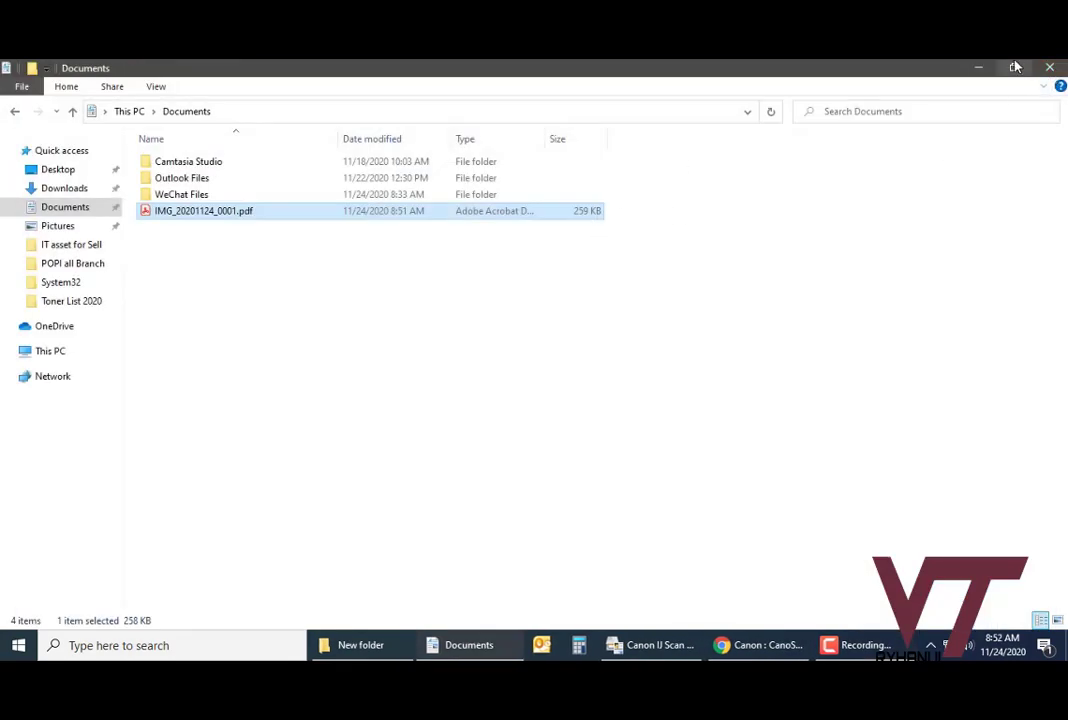
click(1049, 67)
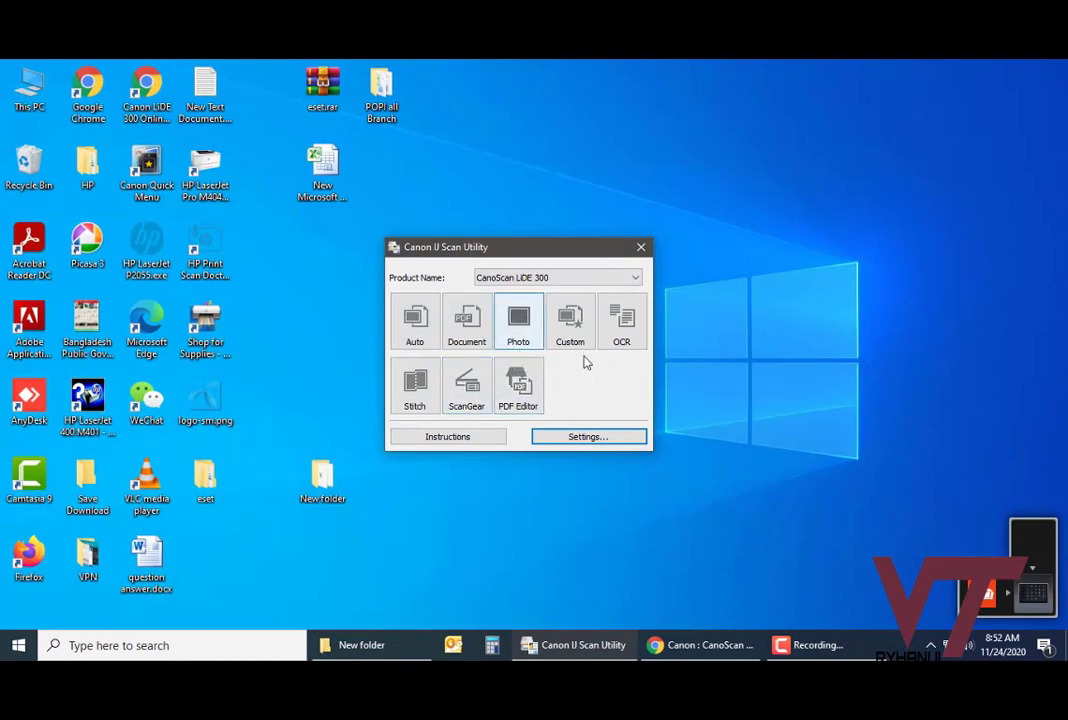
Scan the placed page with the Photo scan, inspect IMG_20201124_0002.jpg up close in the photo viewer and close the viewer.
click(518, 322)
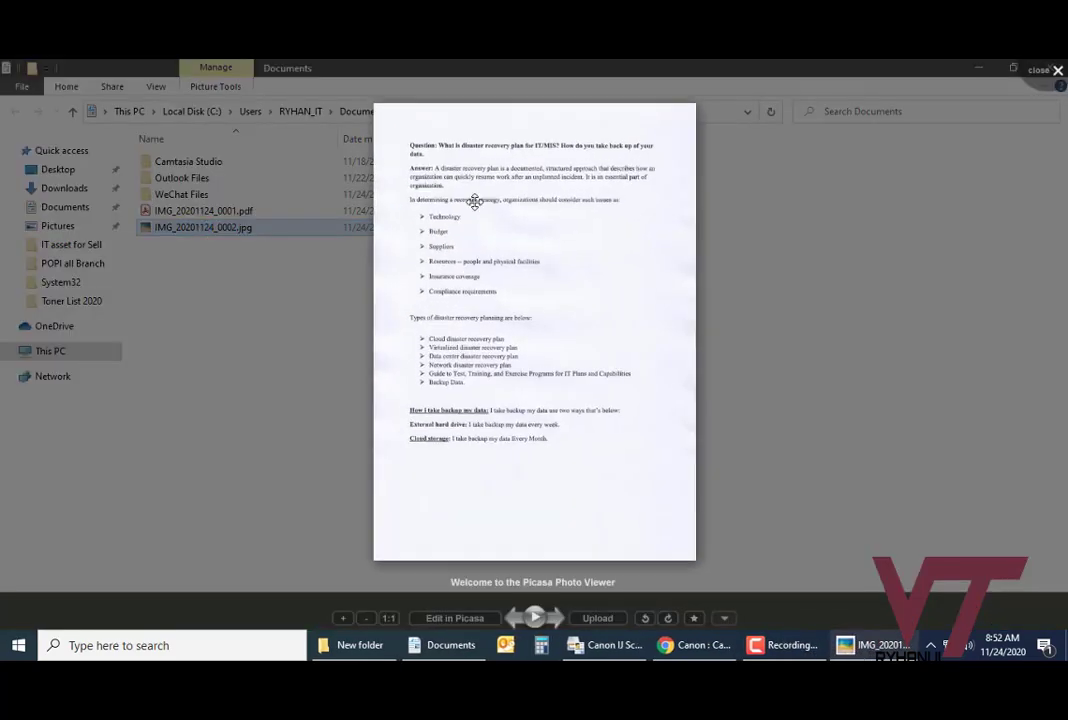
scroll(479, 161, up, 3)
scroll(479, 161, up, 1)
drag(479, 161, 527, 420)
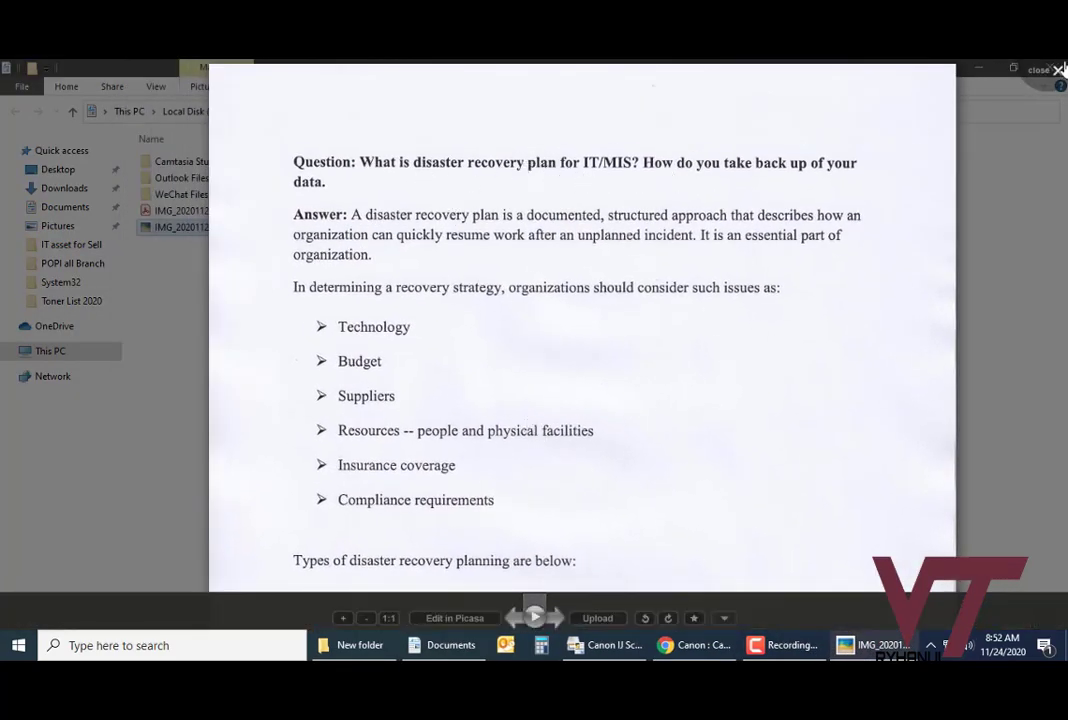
click(884, 57)
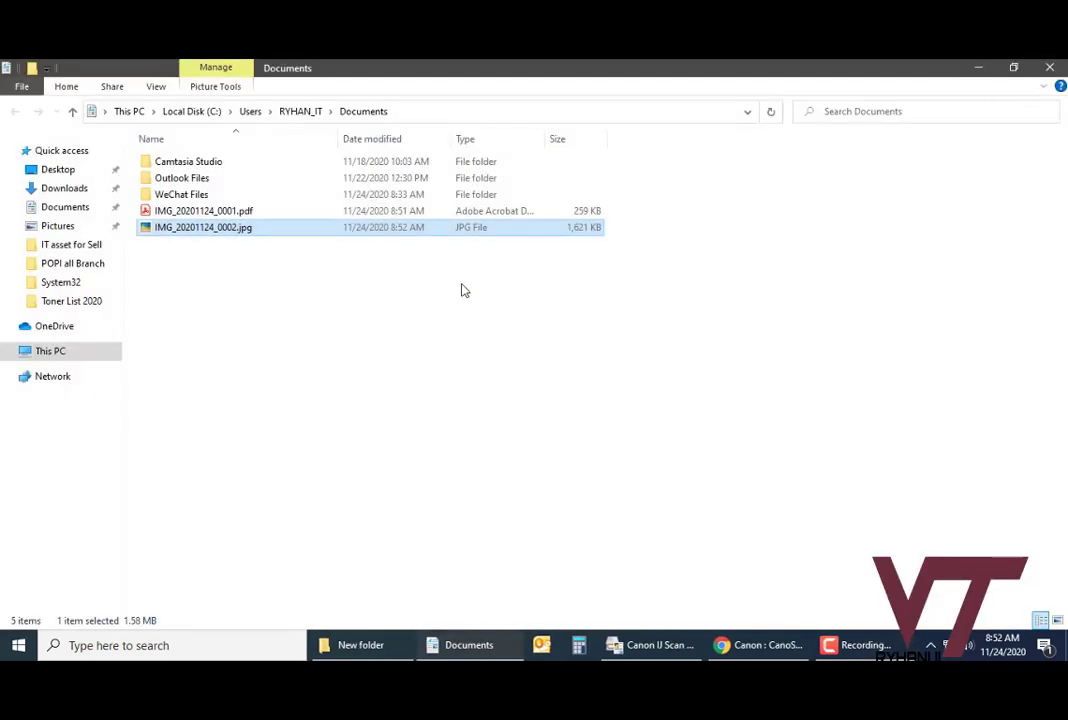